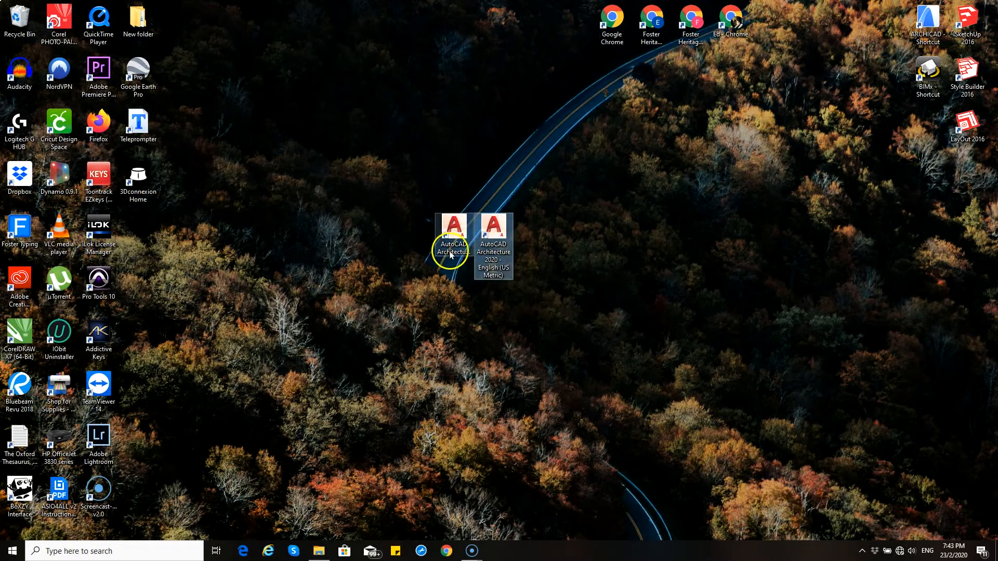
Step: Check the full names of the two AutoCAD Architecture shortcuts on the desktop
left_click(452, 254)
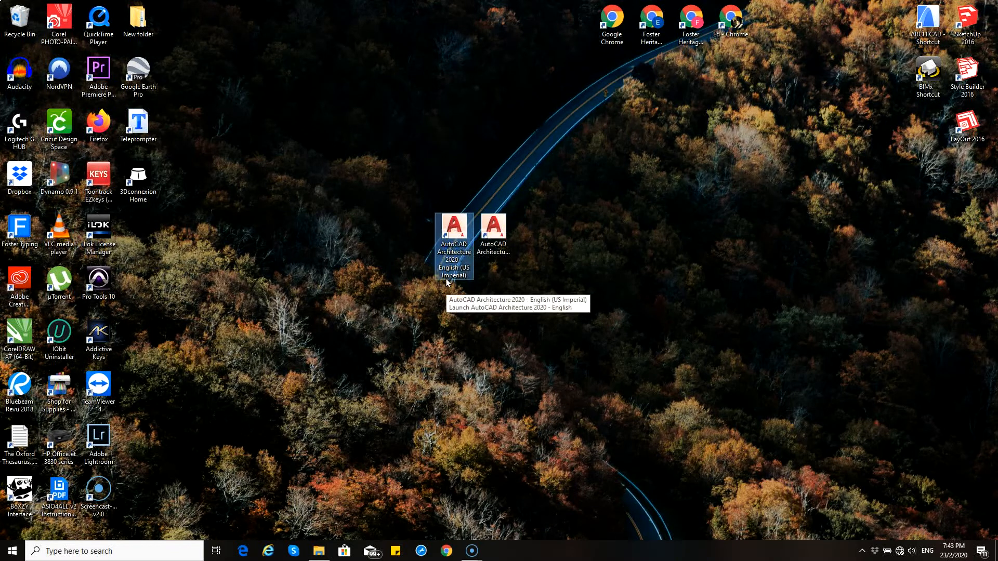
left_click(488, 241)
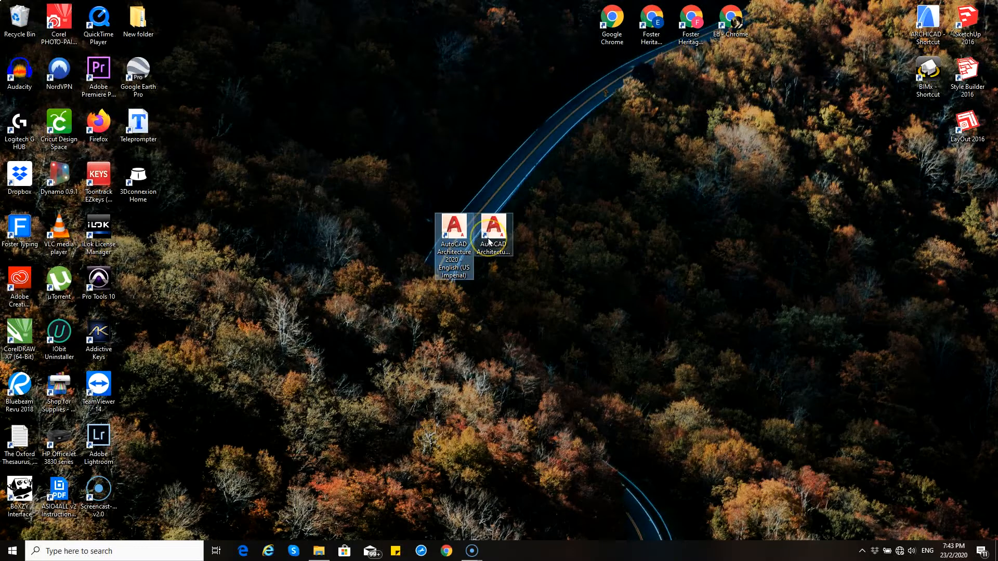
double_click(489, 241)
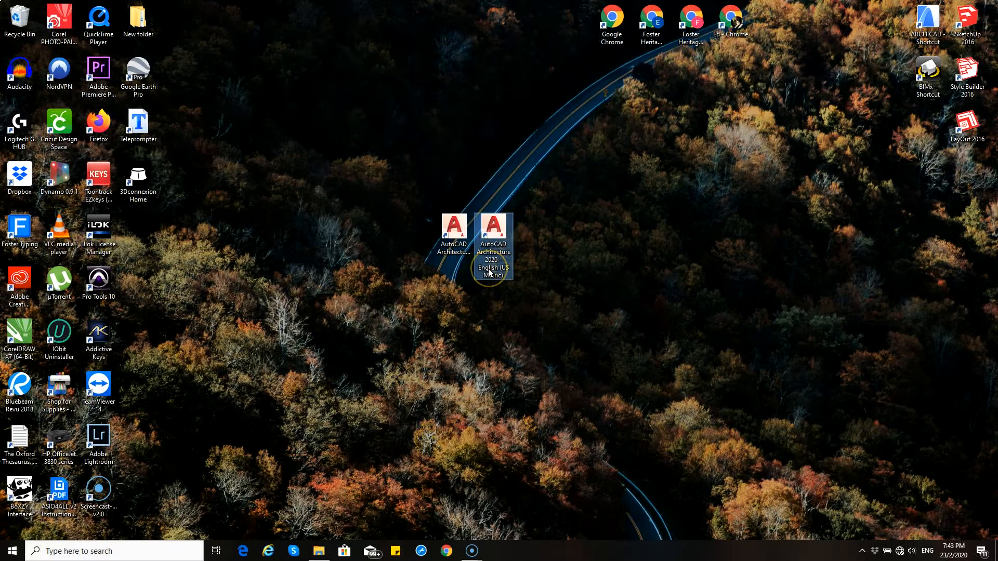
left_click(456, 236)
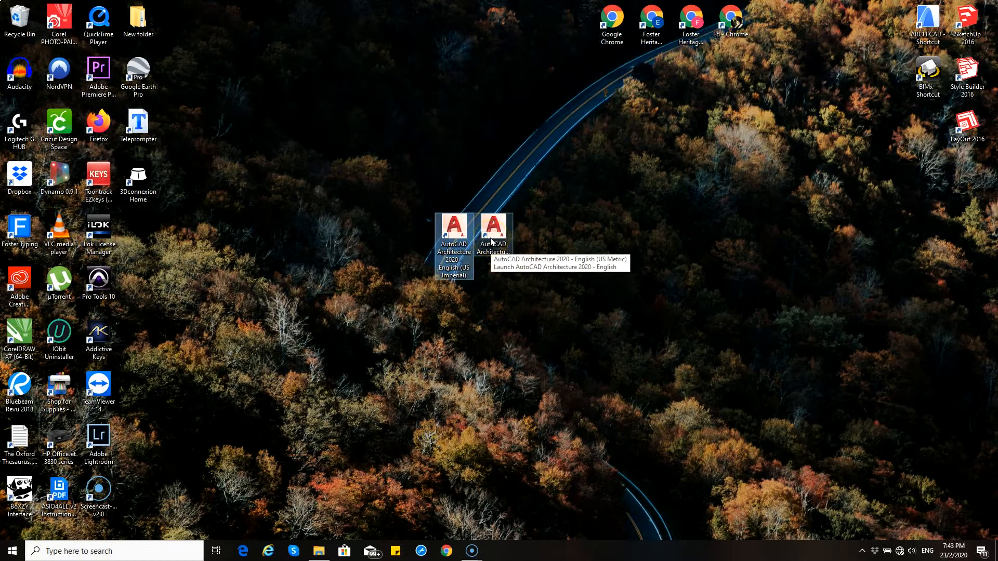
Step: Find the Windows Control Panel and open its Programs and Features list
left_click(12, 554)
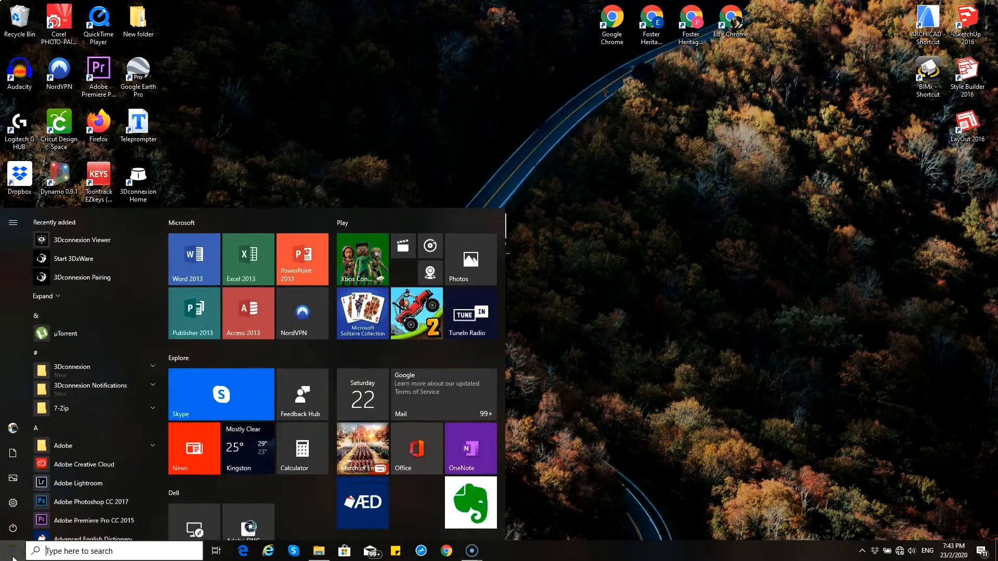
type("contro")
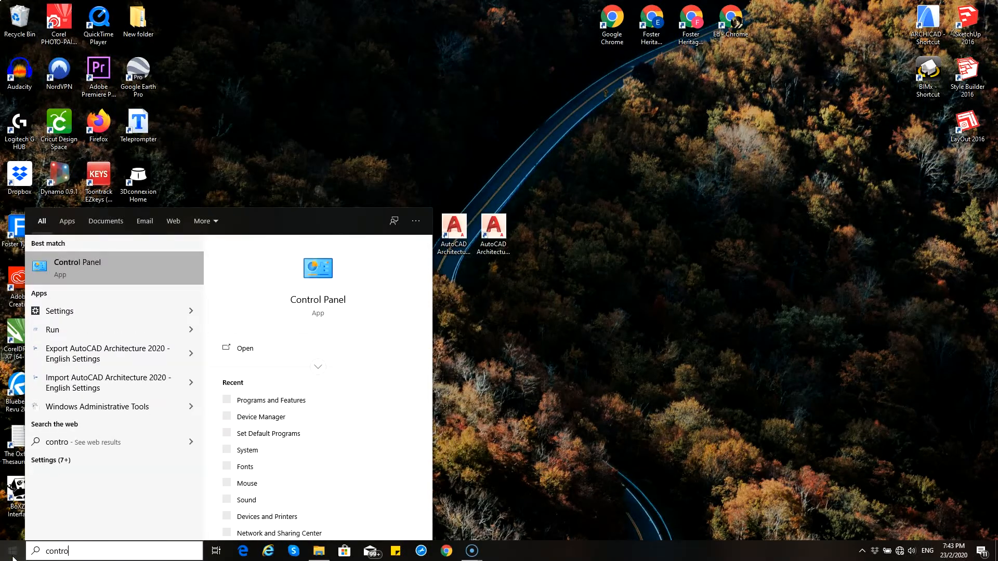
left_click(137, 263)
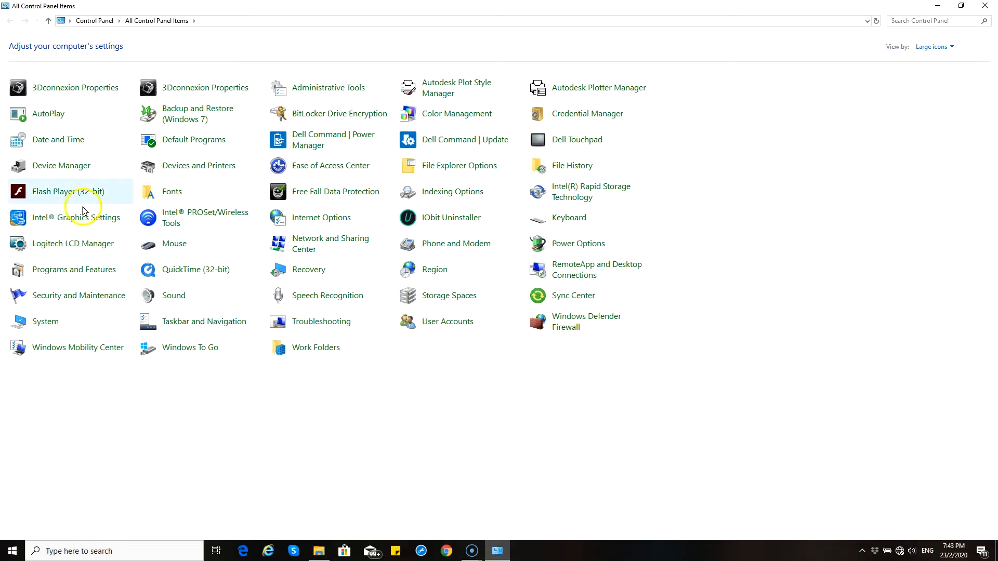
left_click(65, 268)
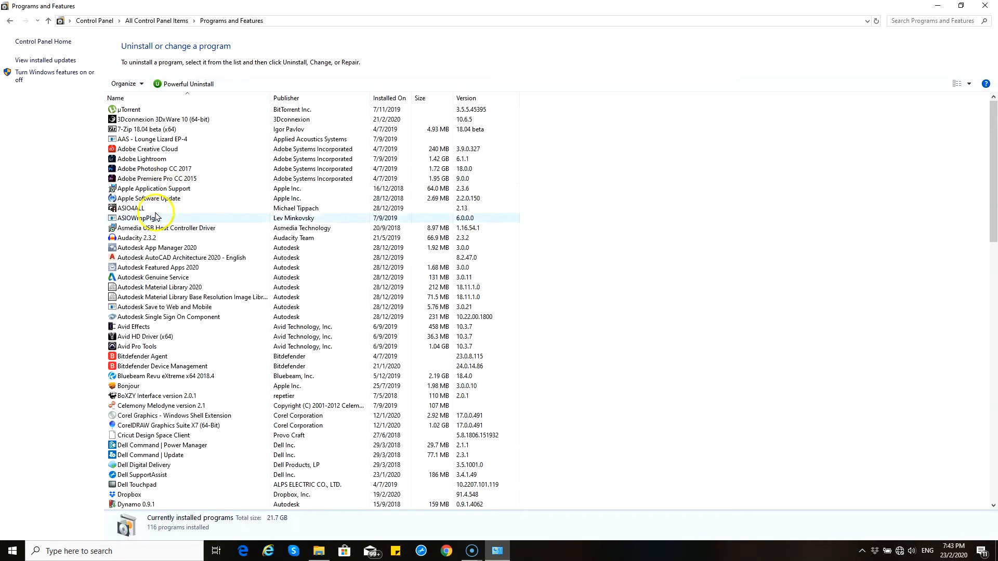
Step: Open the maintenance wizard for Autodesk AutoCAD Architecture 2020 - English and go to its Add or Remove content page
left_click(158, 259)
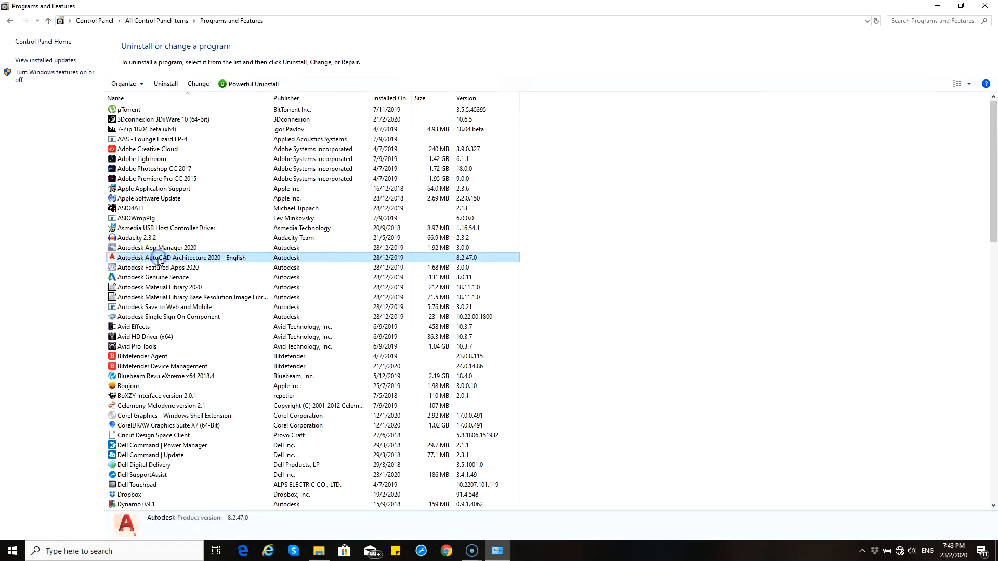
left_click(196, 84)
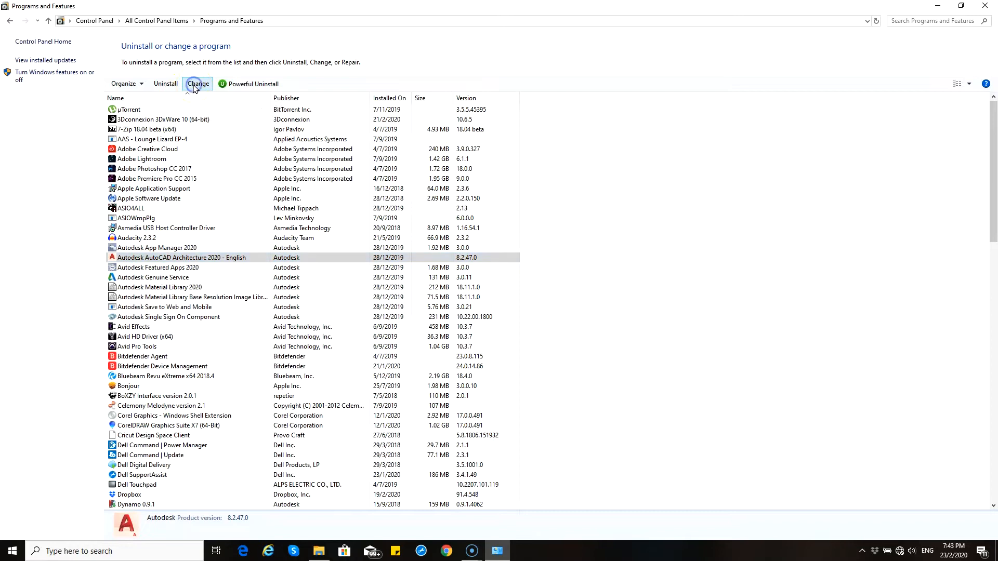
left_click(442, 277)
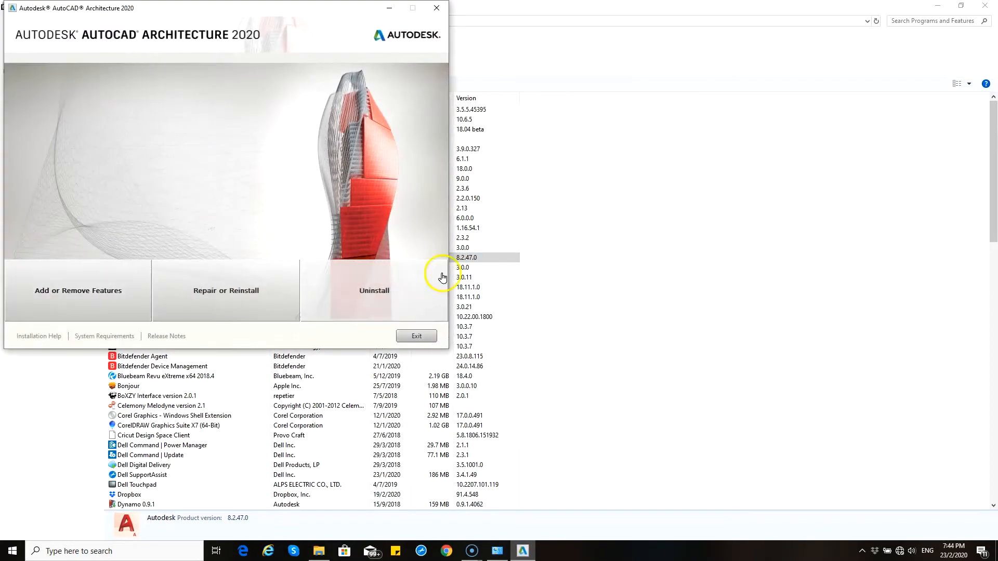
left_click_drag(178, 7, 465, 113)
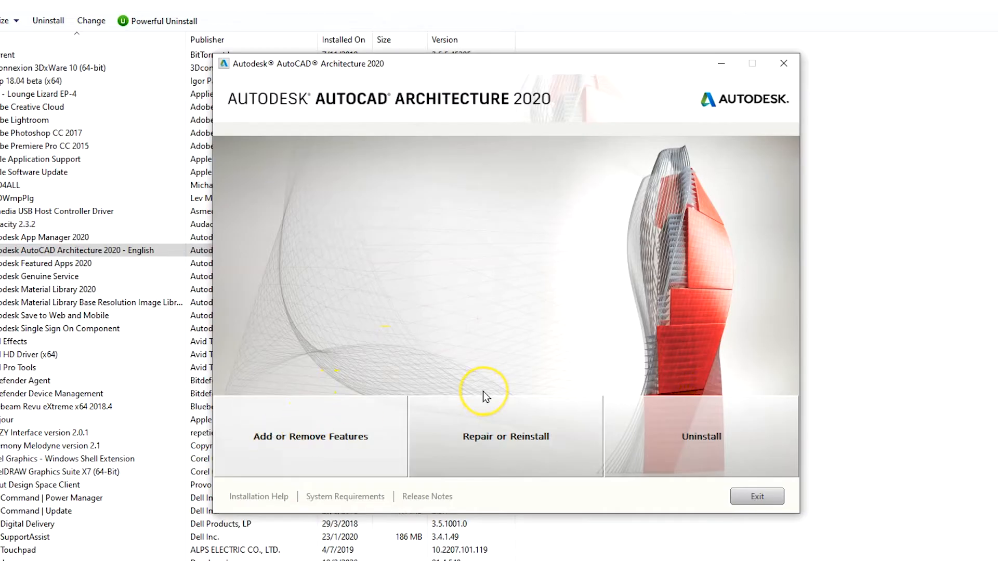
key("alt+F4")
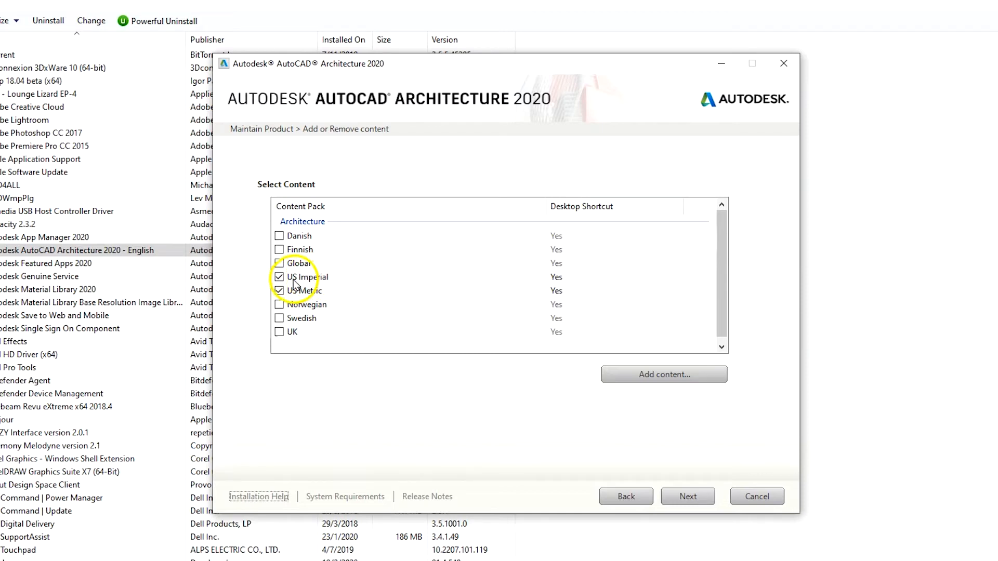
Step: Compare the wizard's selected content packs with the desktop shortcuts, and cancel the maintenance process
left_click(997, 0)
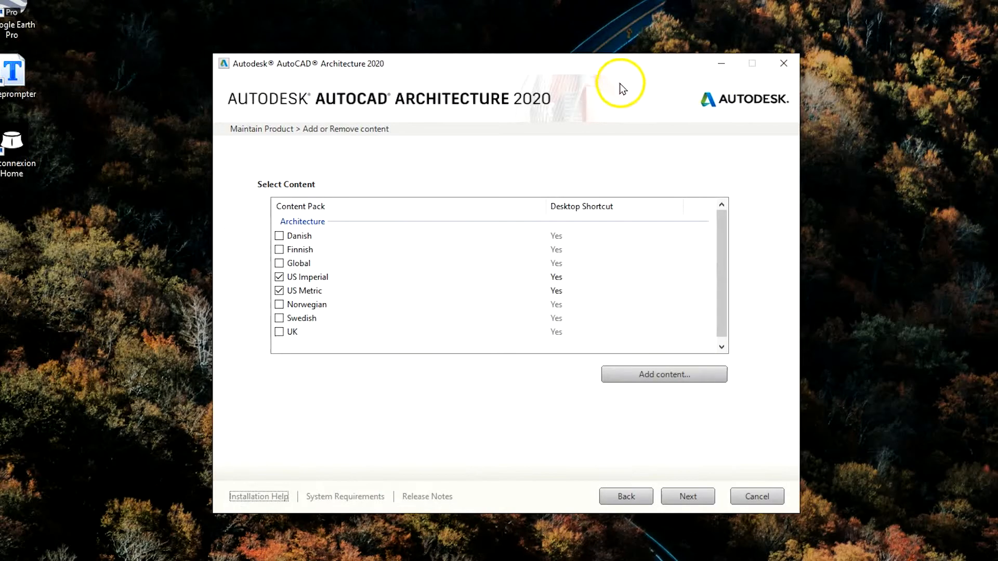
left_click_drag(600, 67, 617, 327)
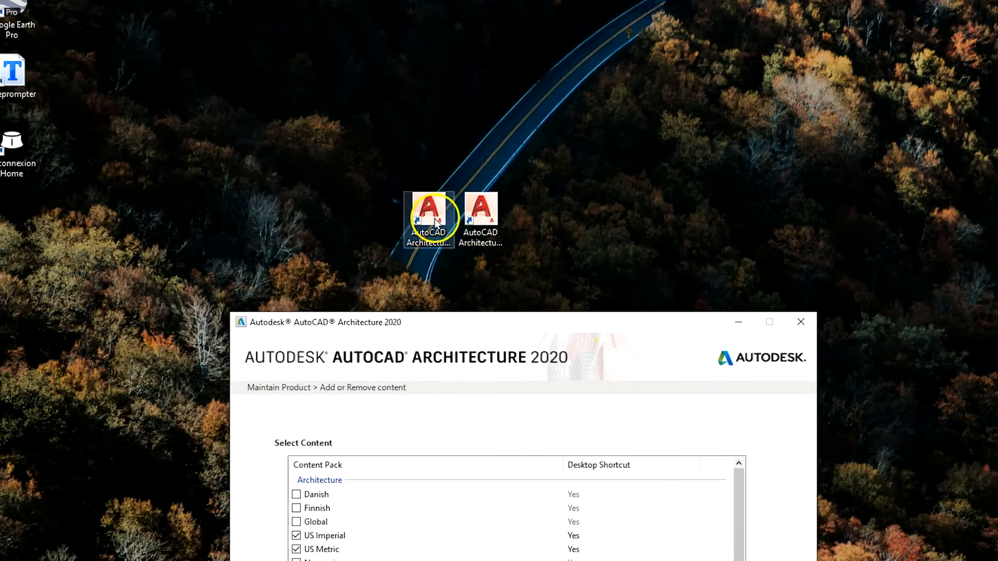
left_click_drag(468, 326, 479, 51)
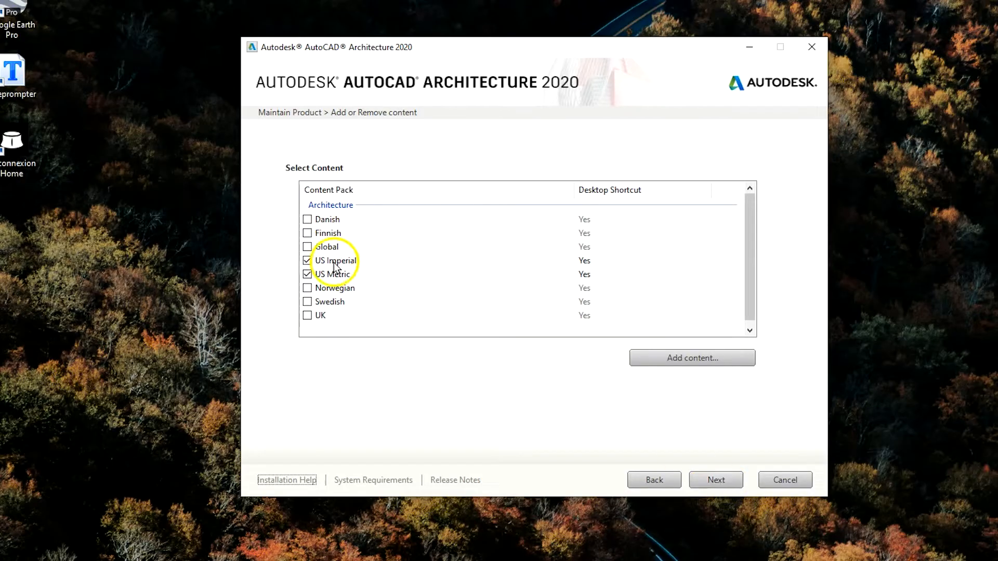
left_click_drag(424, 55, 442, 68)
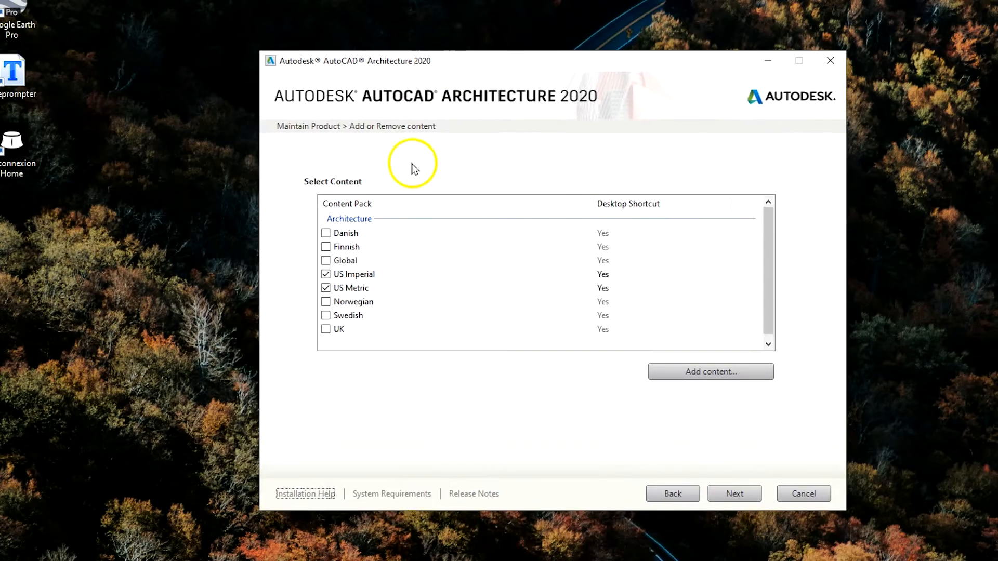
left_click(823, 63)
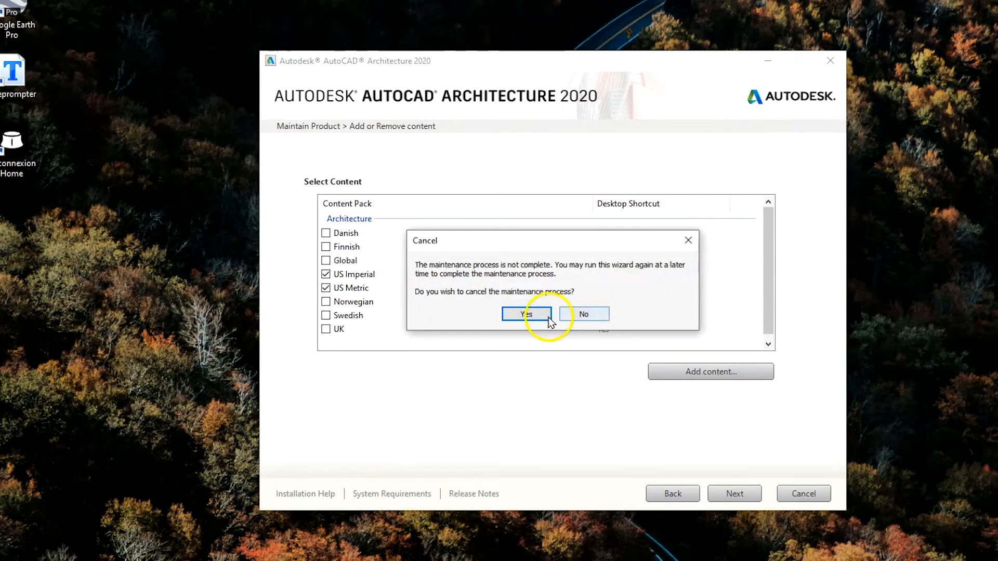
left_click(526, 315)
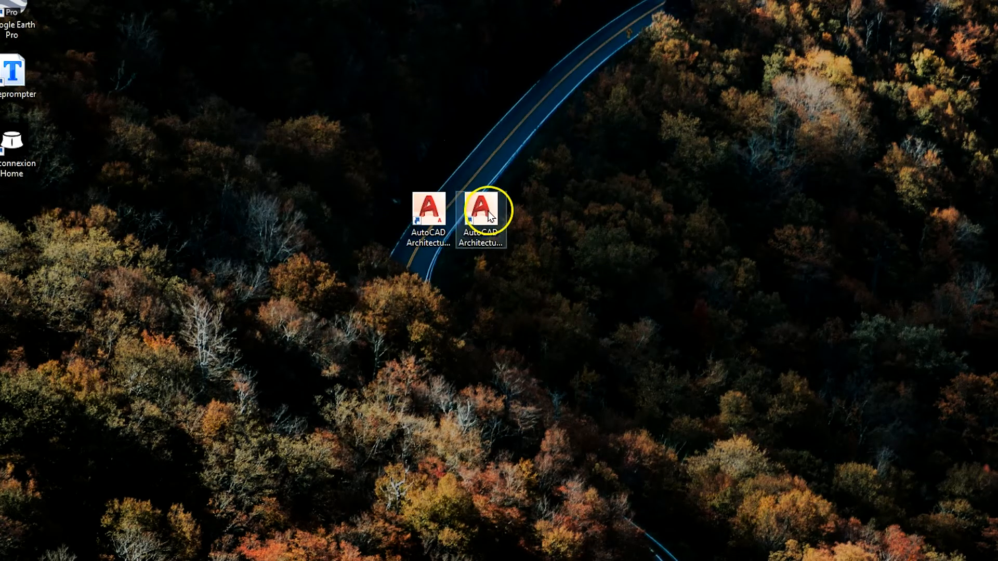
Step: Launch the US Imperial version of AutoCAD Architecture 2020 and open the Project Browser
double_click(428, 216)
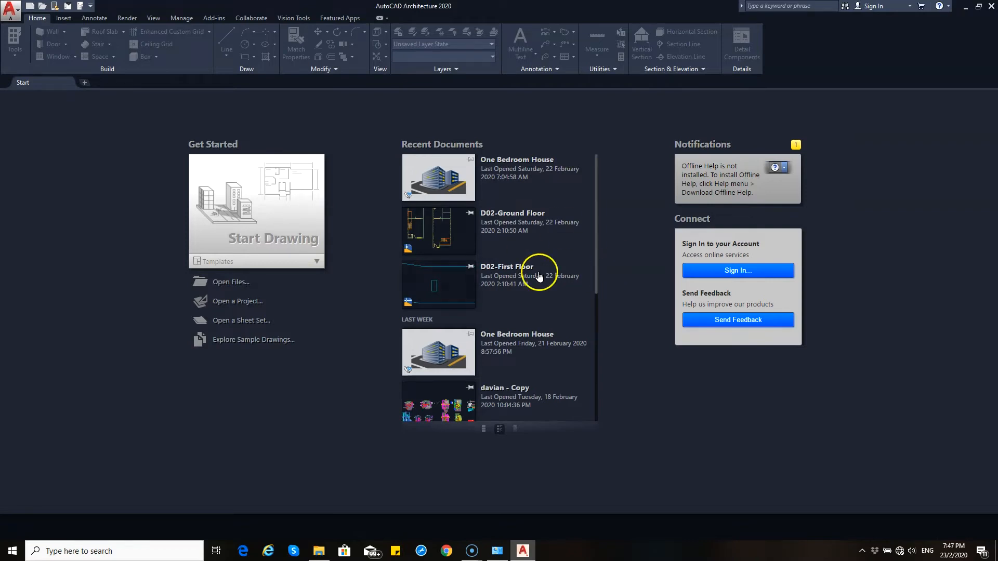
left_click(67, 6)
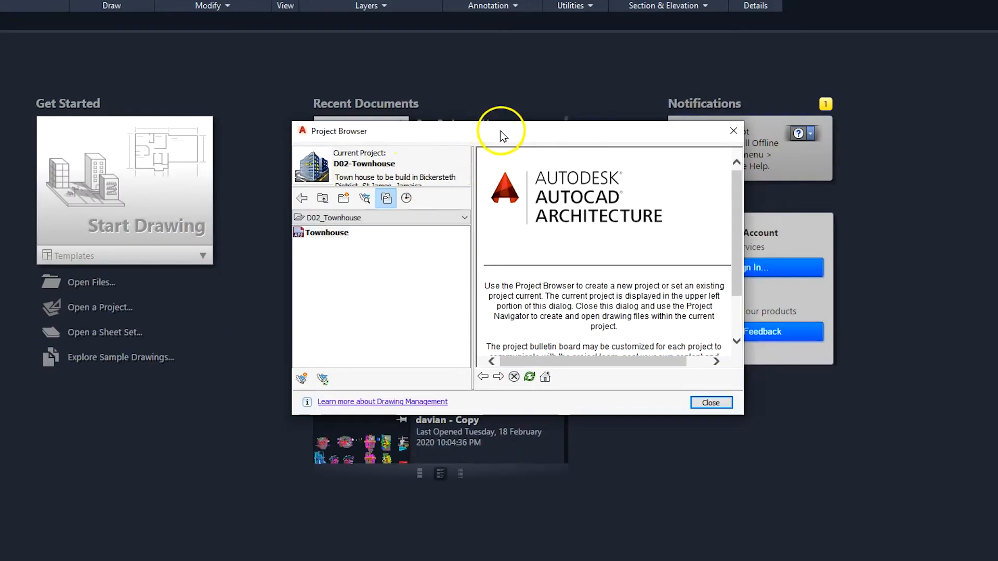
left_click_drag(546, 166, 544, 177)
left_click_drag(498, 146, 498, 147)
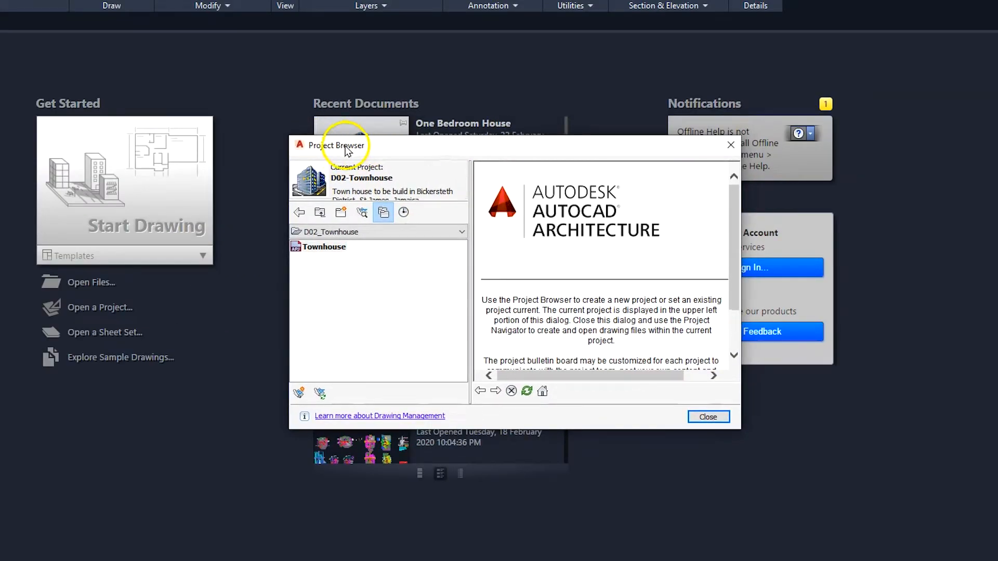
left_click_drag(431, 151, 430, 146)
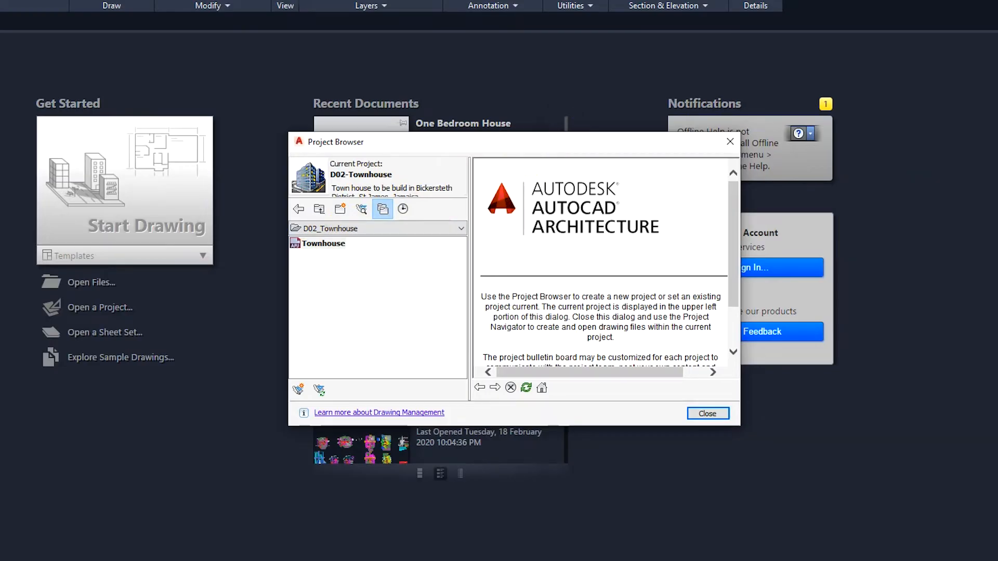
Step: Browse the My Projects folder in File Explorer and open the Townhouse folder inside D02_Townhouse
left_click_drag(728, 0, 501, 41)
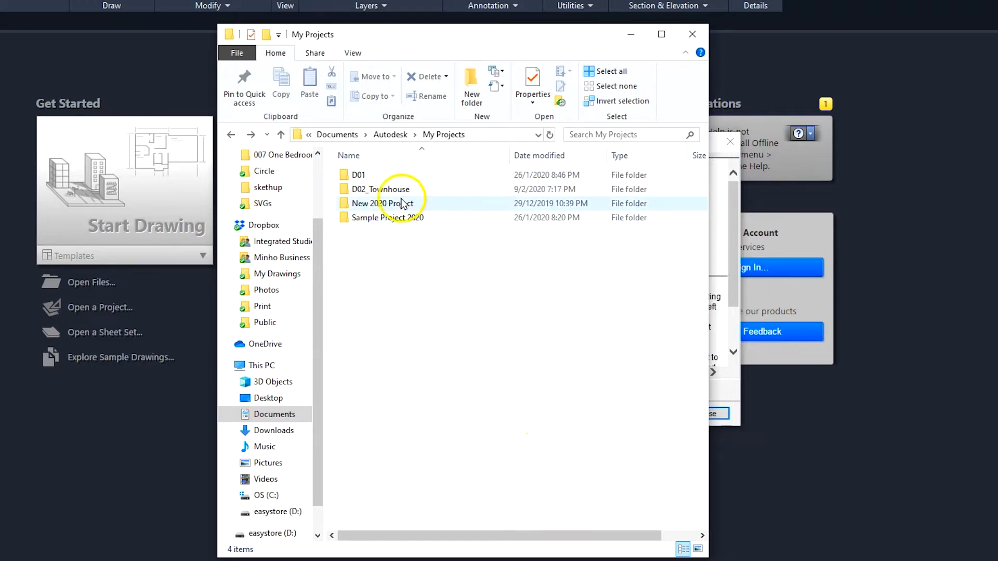
left_click(386, 190)
double_click(386, 190)
left_click_drag(436, 31, 744, 25)
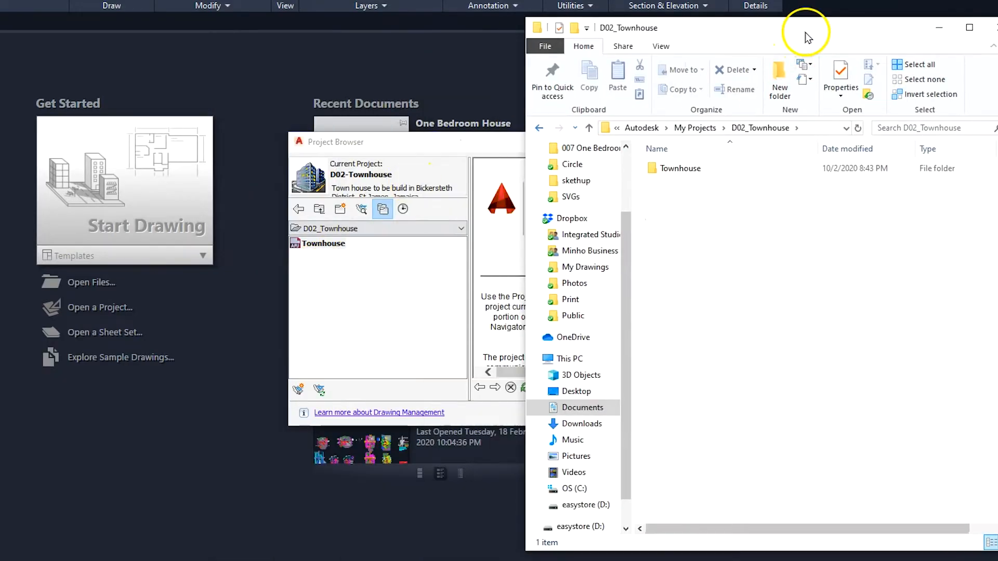
left_click_drag(806, 34, 515, 72)
double_click(402, 208)
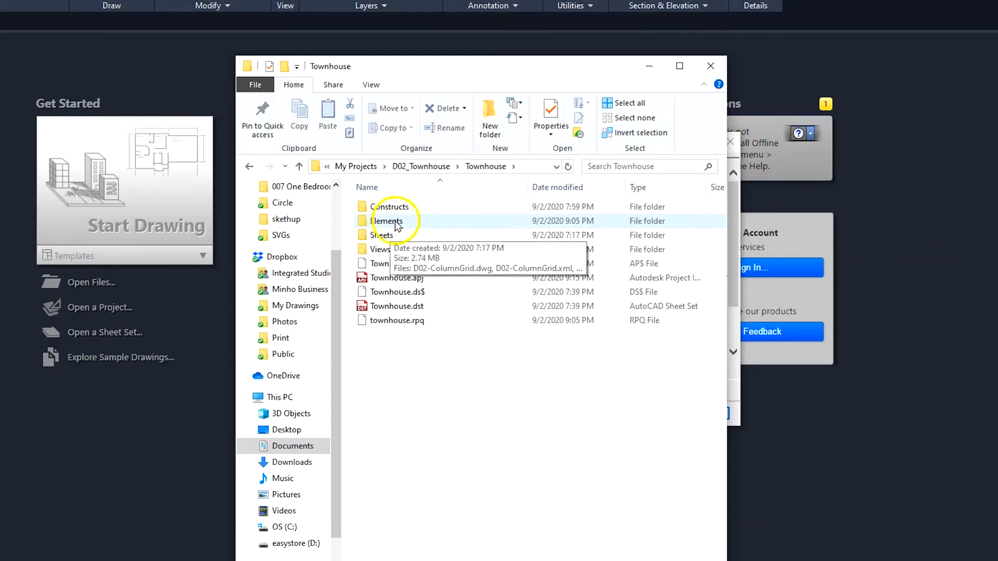
Step: Examine the floor drawing files in the project's Constructs > Architectural folder, and move File Explorer out of the way
double_click(410, 206)
left_click(410, 207)
double_click(411, 207)
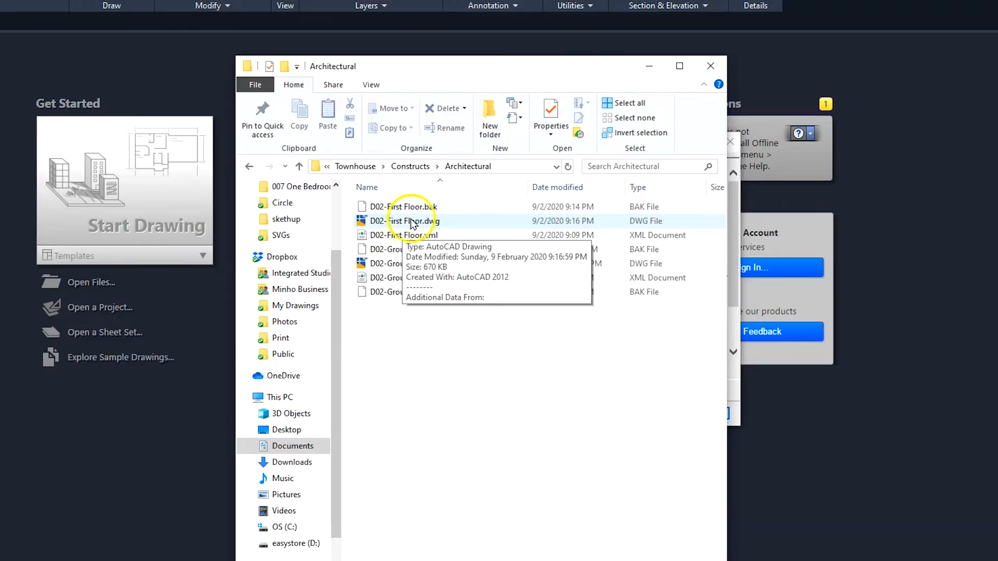
left_click(424, 223)
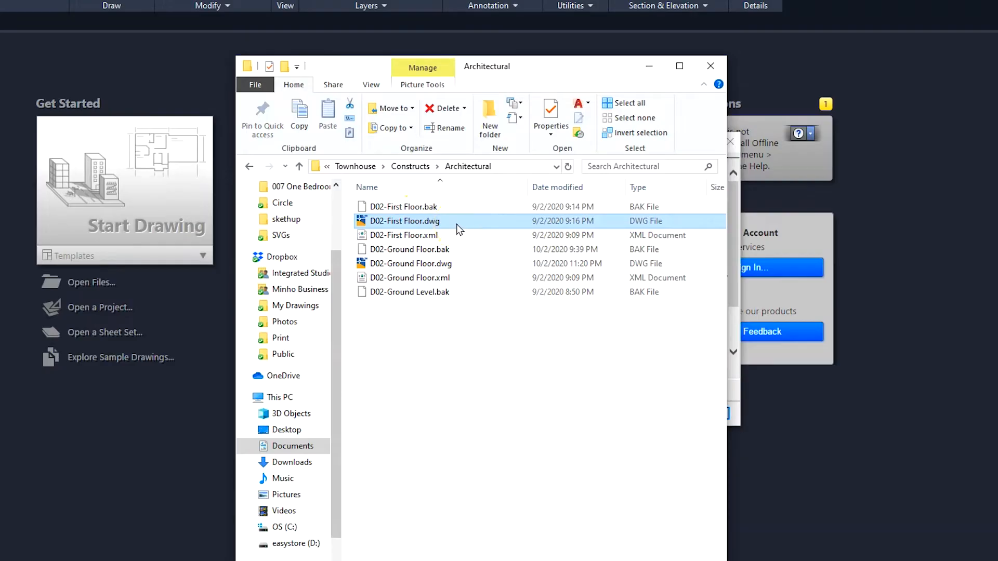
left_click(414, 265)
left_click(250, 166)
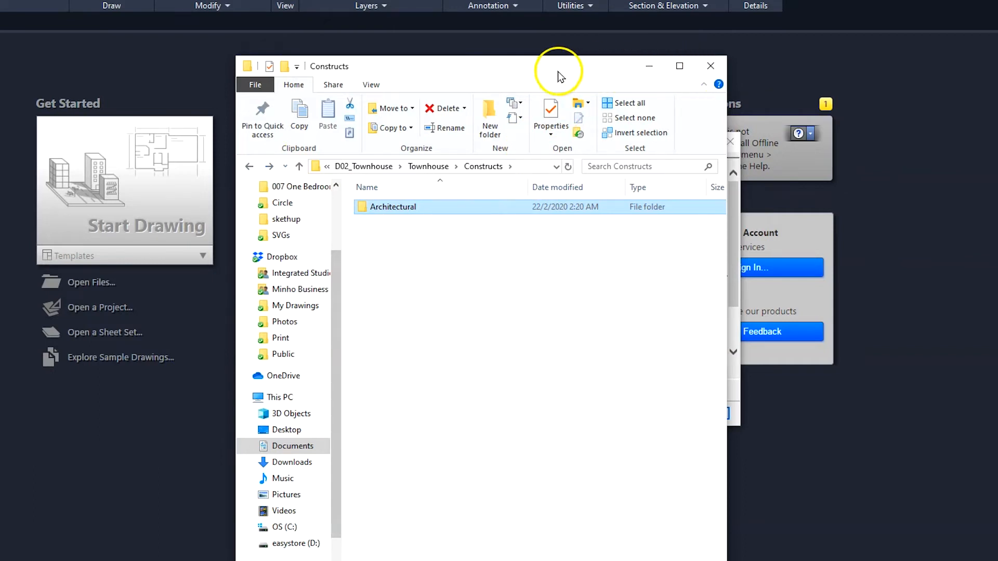
left_click_drag(545, 67, 741, 0)
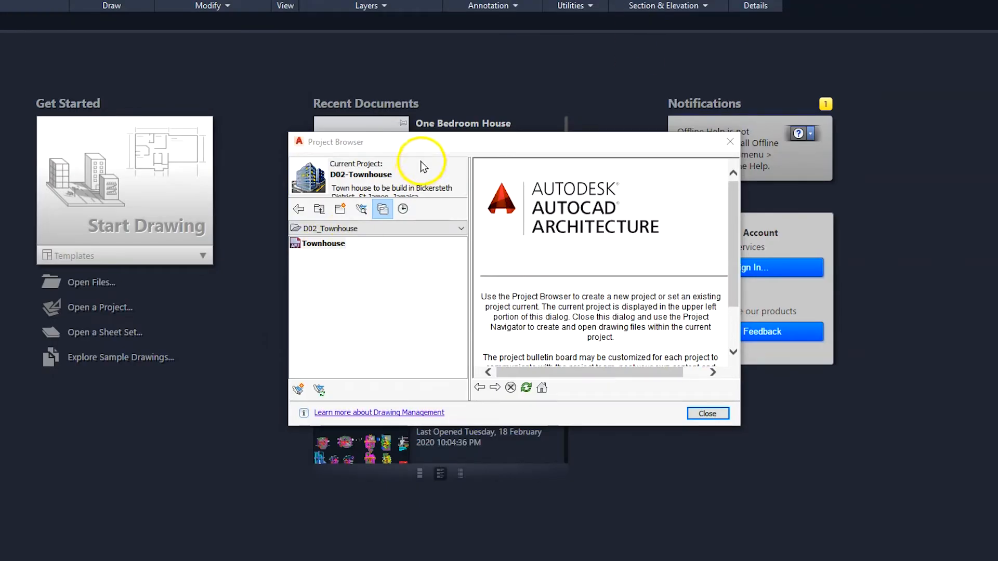
Step: Close the current Townhouse project in the Project Browser
left_click(434, 141)
mouse_move(493, 136)
left_mouse_down()
mouse_move(460, 136)
mouse_move(475, 133)
left_mouse_up()
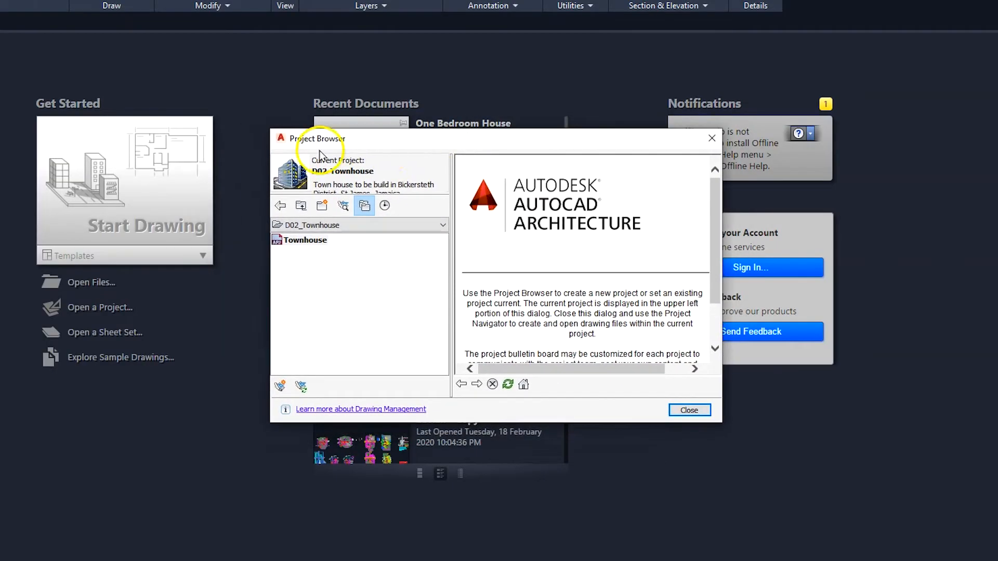
left_click(304, 243)
right_click(303, 243)
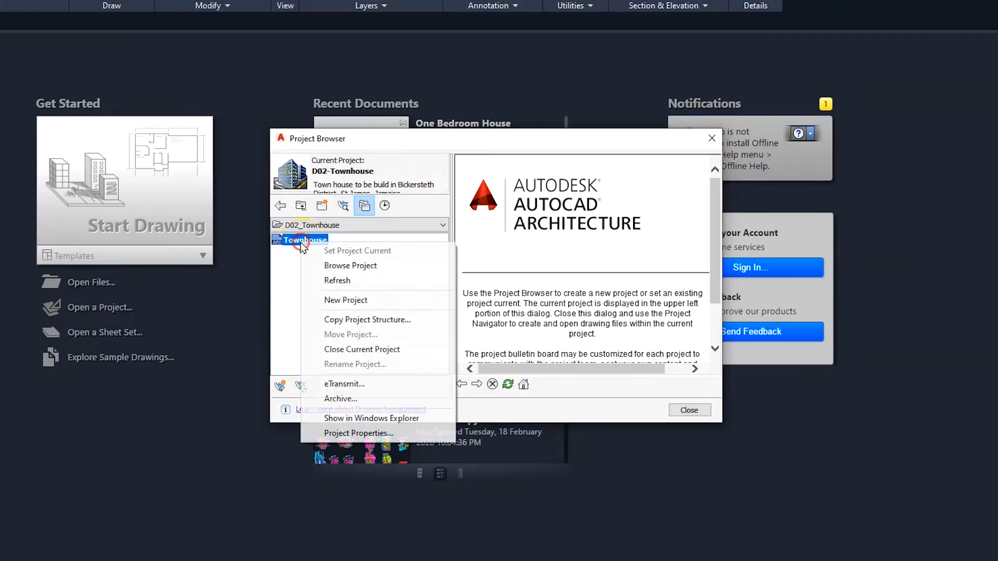
left_click(343, 349)
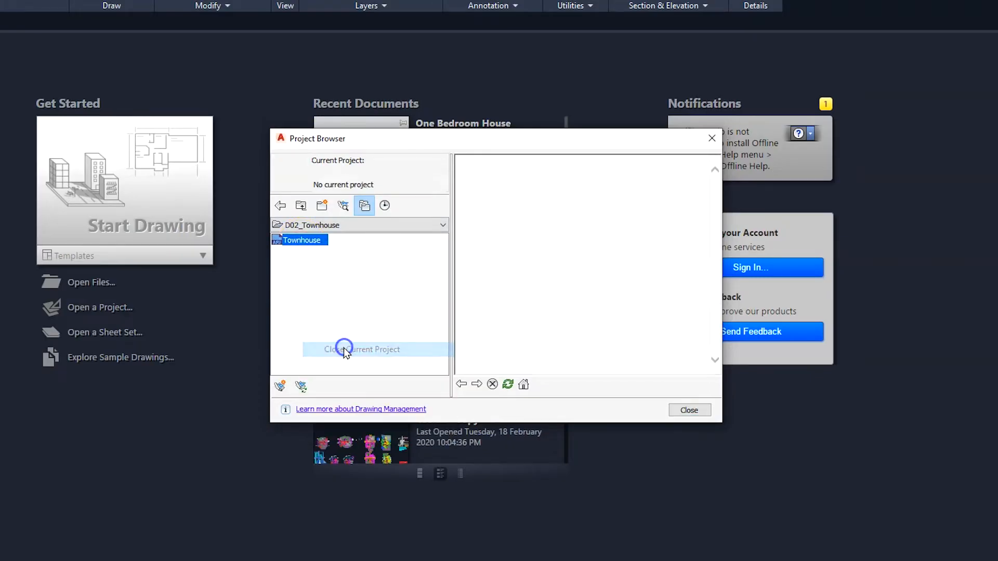
Step: Create a new folder named D03_One Bedroom House in My Projects using the Project Browser
left_click(302, 206)
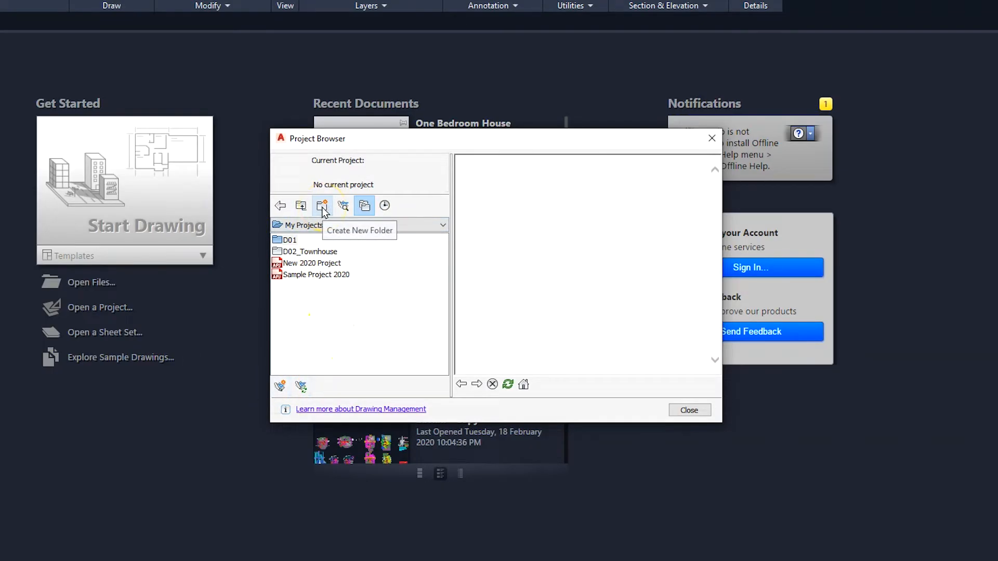
left_click(322, 206)
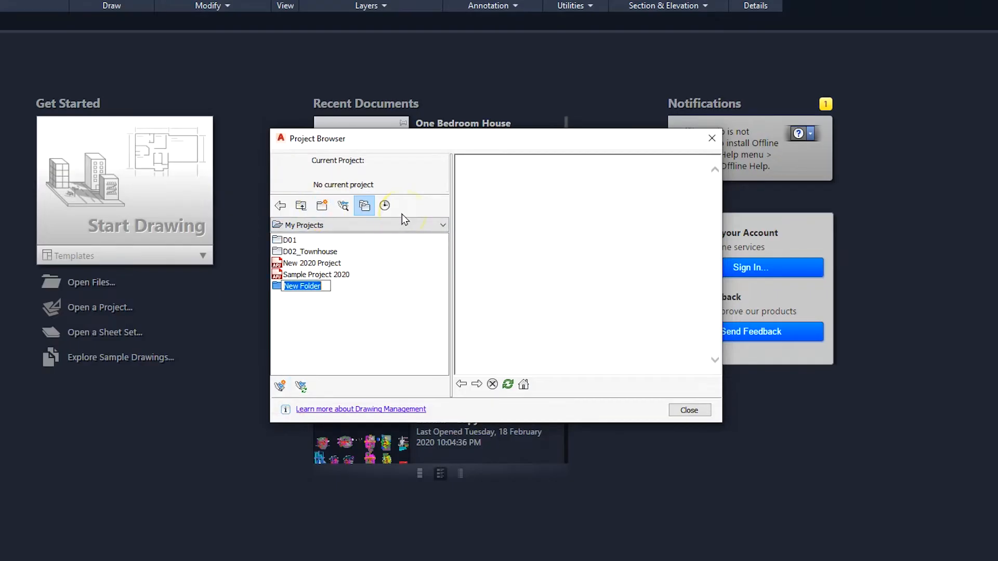
type("D03_One Bedroom Hous")
type("e Bedroom Hous")
key("Return")
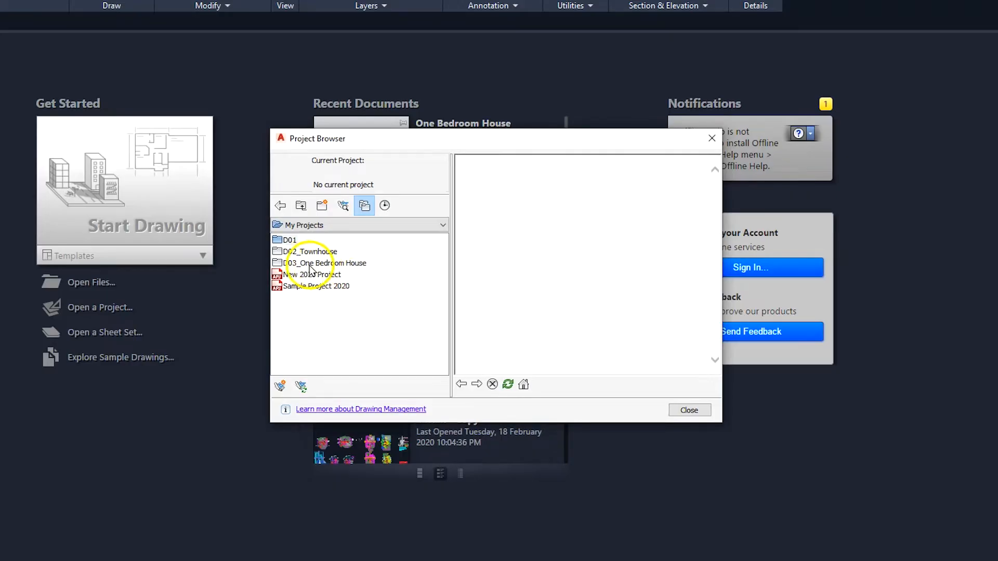
Step: Create project D03, named One Bedroom House, in the new folder, described as "One bedrrom dwelling to be constructed in Hatfield, Manchester, Jamaica."
double_click(332, 264)
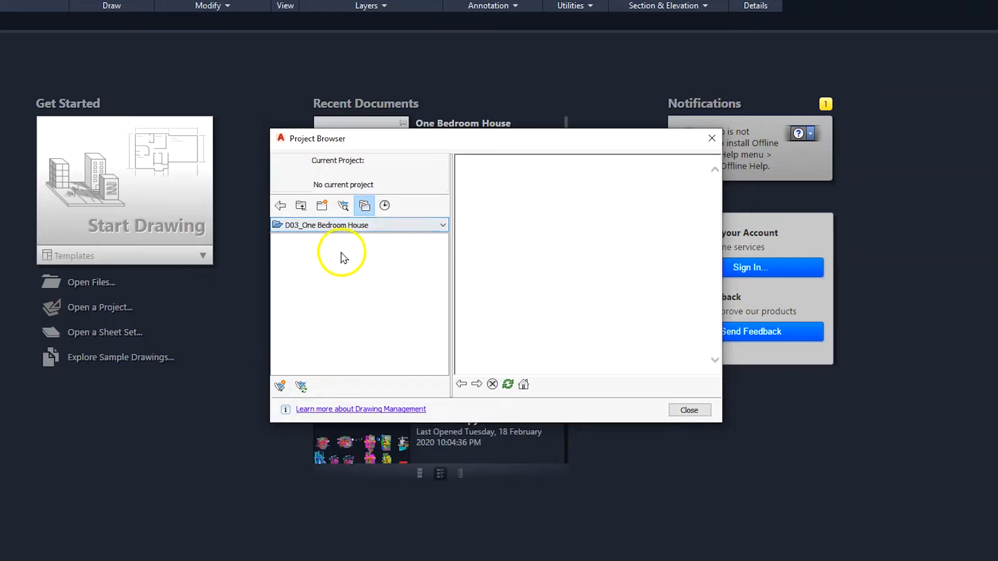
left_click(280, 388)
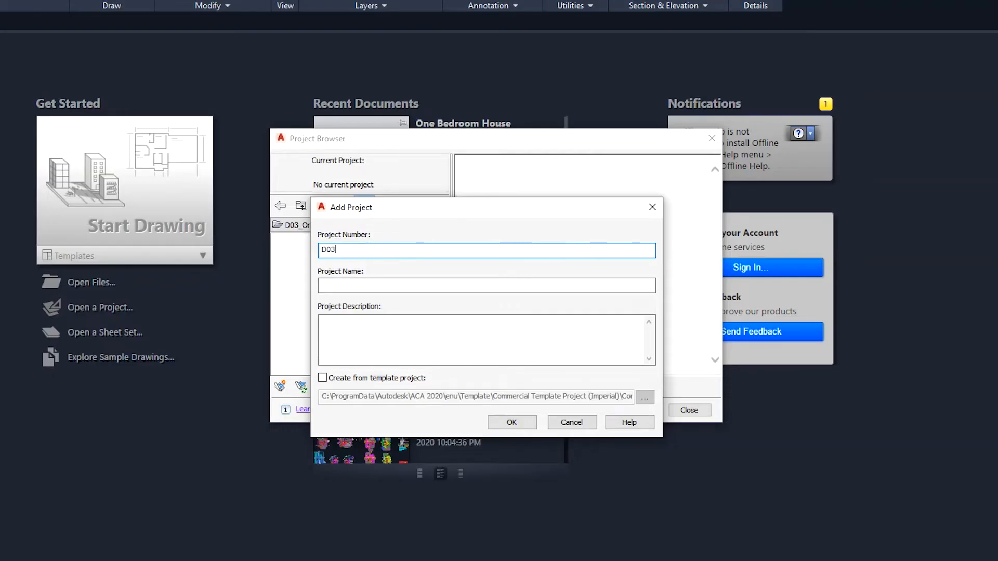
left_click(416, 281)
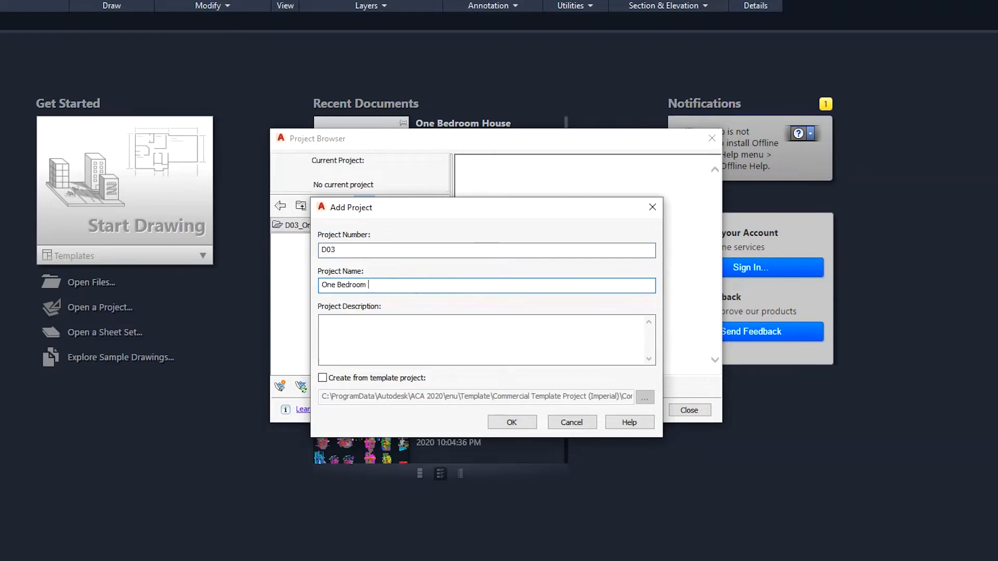
left_click(603, 347)
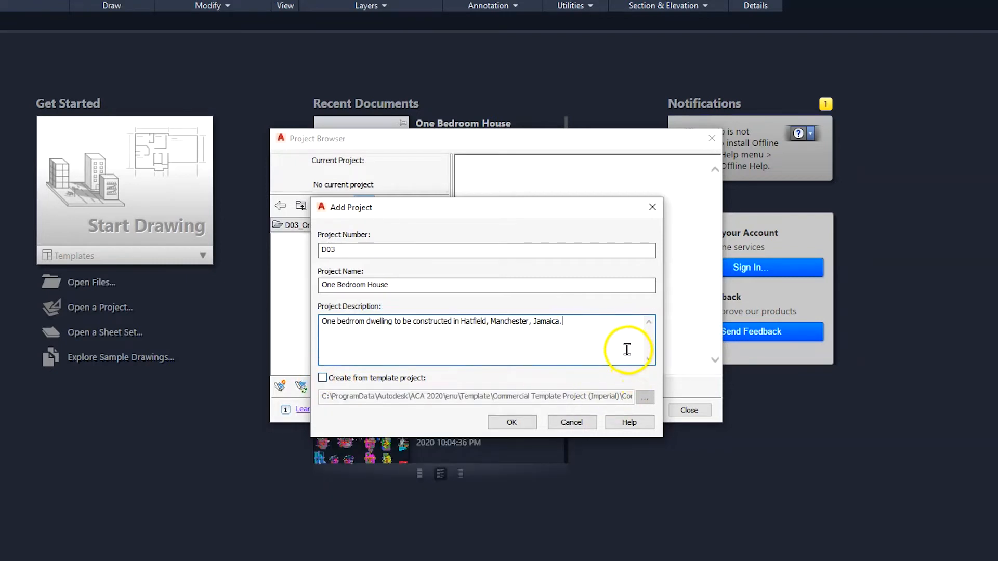
left_click(507, 422)
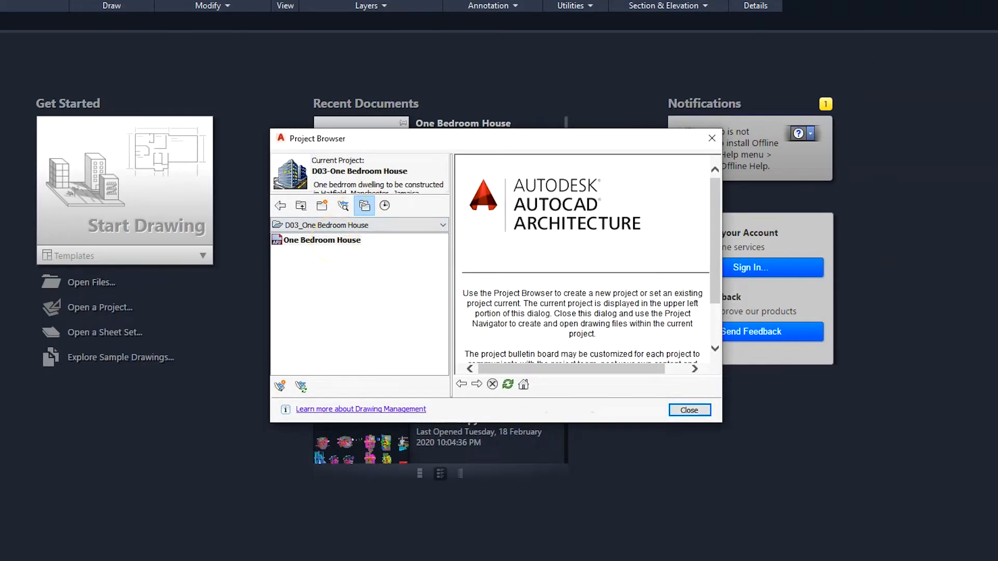
Step: Switch to File Explorer, locate the D03_One Bedroom House folder in My Projects, and move File Explorer out of the way
left_click(601, 112)
left_click_drag(669, 0, 422, 81)
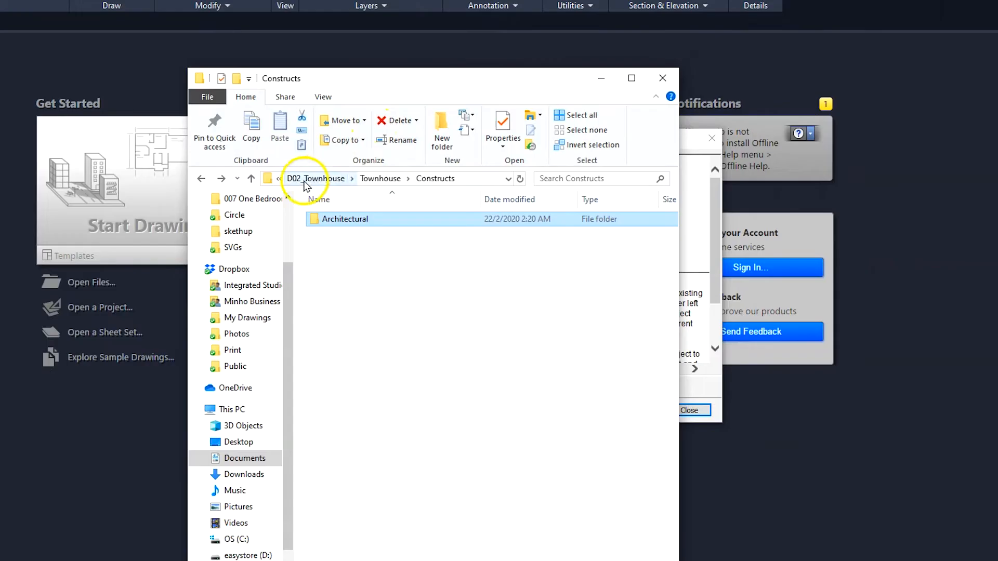
left_click(201, 178)
left_click(201, 178)
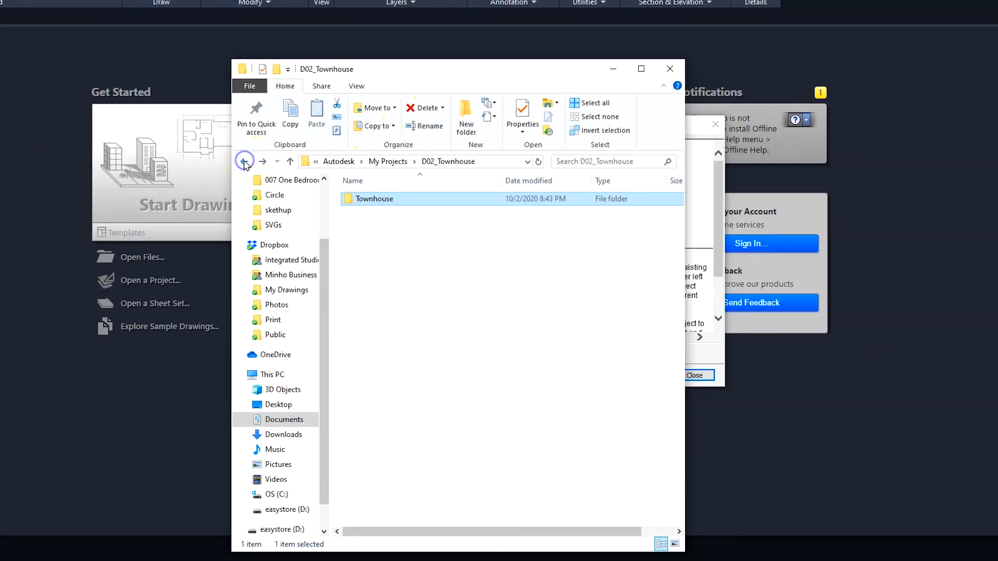
left_click(244, 161)
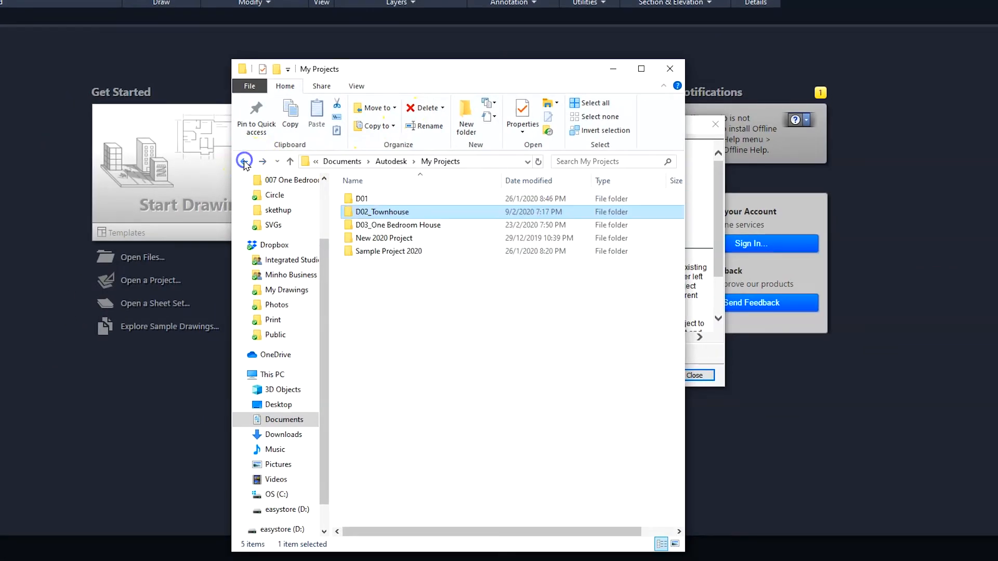
left_click(409, 226)
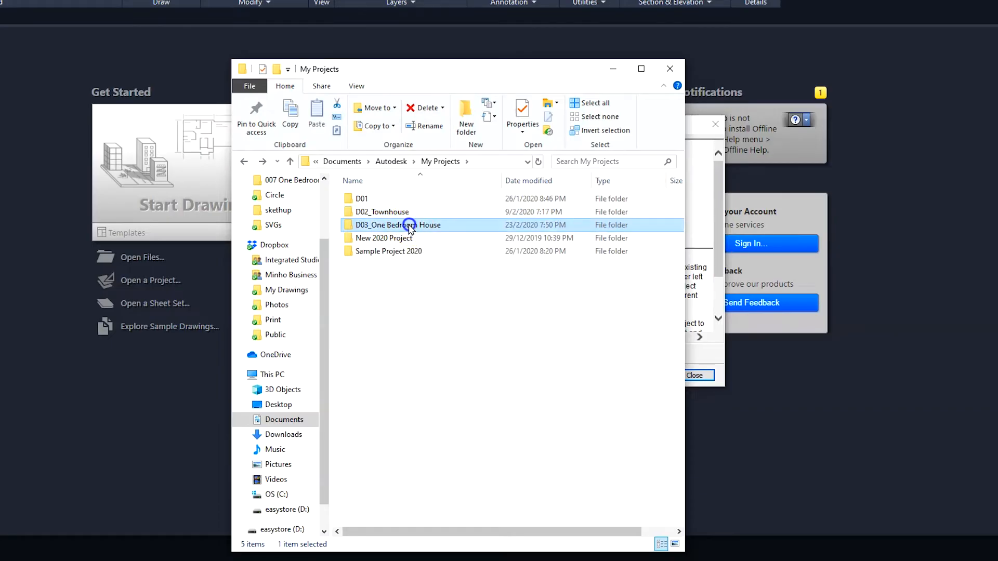
left_click_drag(525, 72, 743, 0)
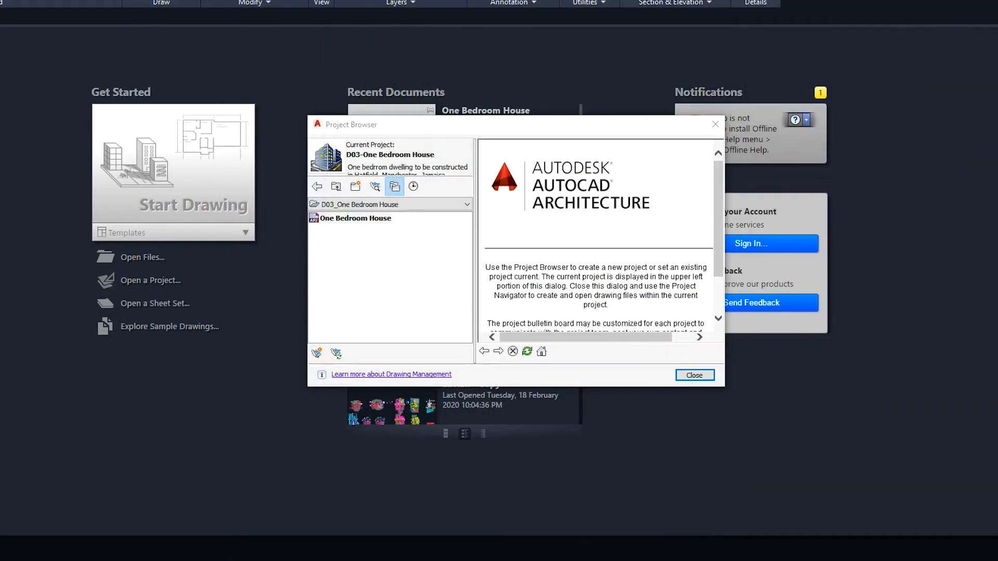
Step: Select the One Bedroom House project and close the Project Browser
left_click(353, 218)
left_click(351, 232)
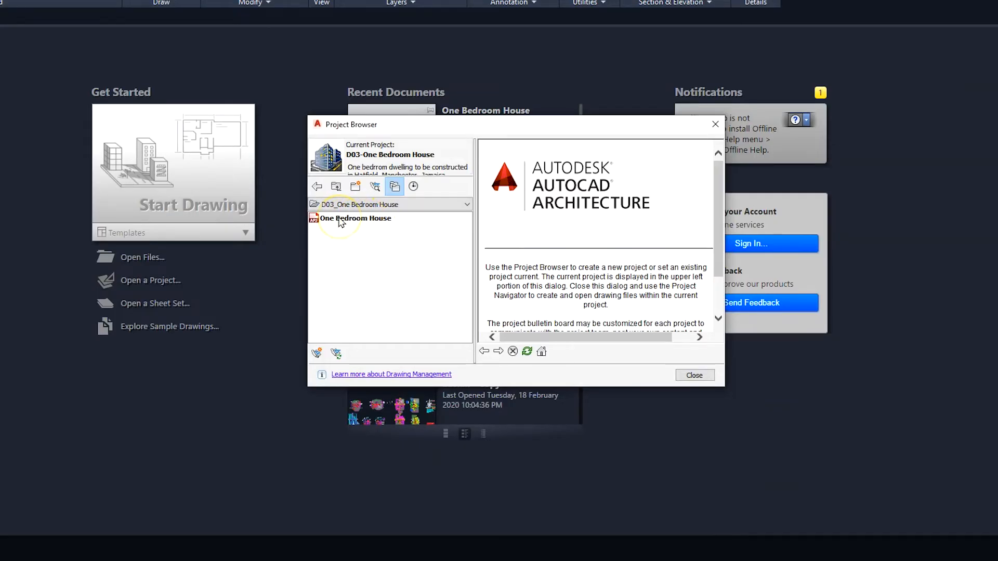
left_click(695, 375)
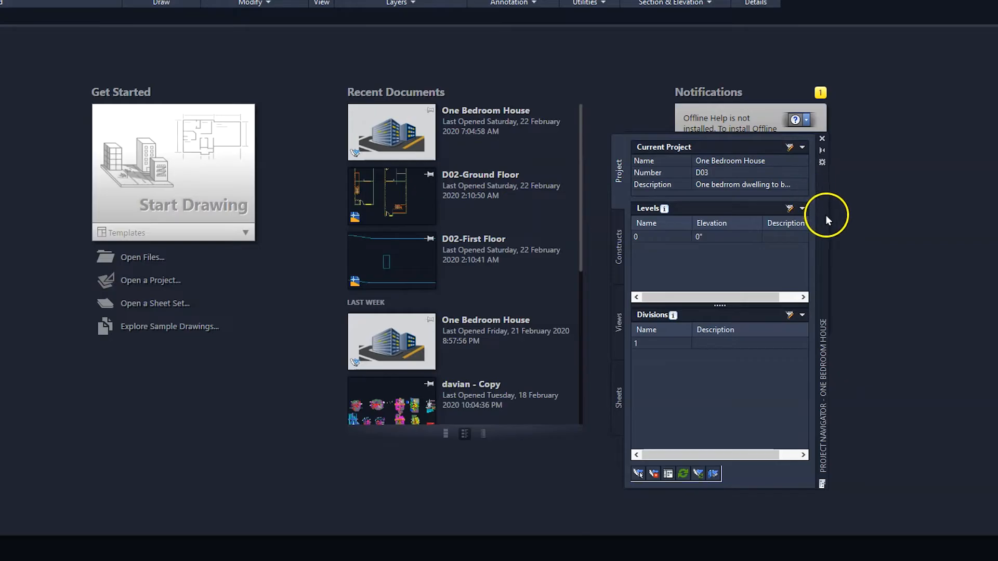
Step: Reposition the Project Navigator palette, close it and open it again
left_click_drag(827, 223, 757, 214)
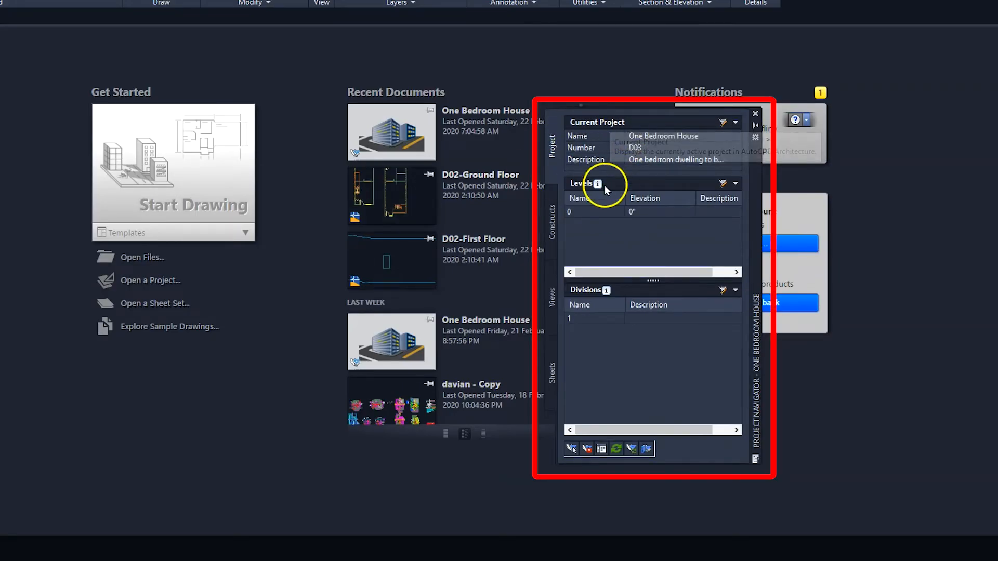
left_click(754, 115)
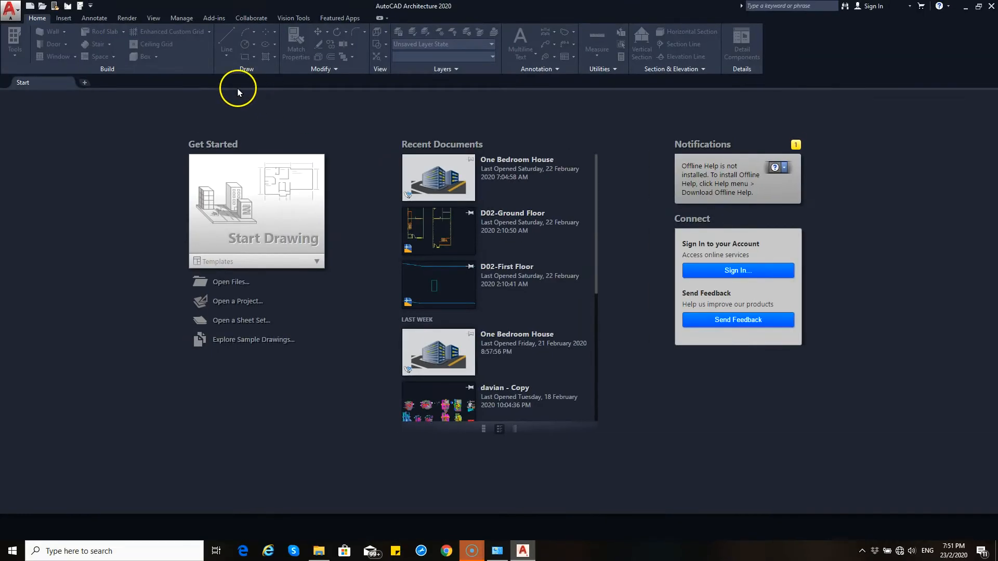
left_click(80, 8)
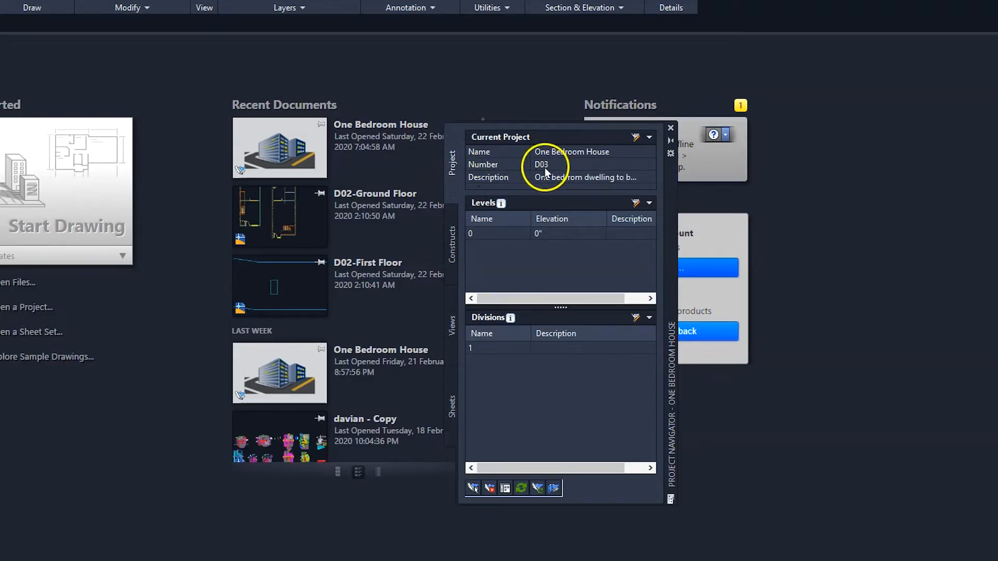
Step: Review the constructs, views and sheets of the One Bedroom House project, and return to its project overview
left_click(452, 224)
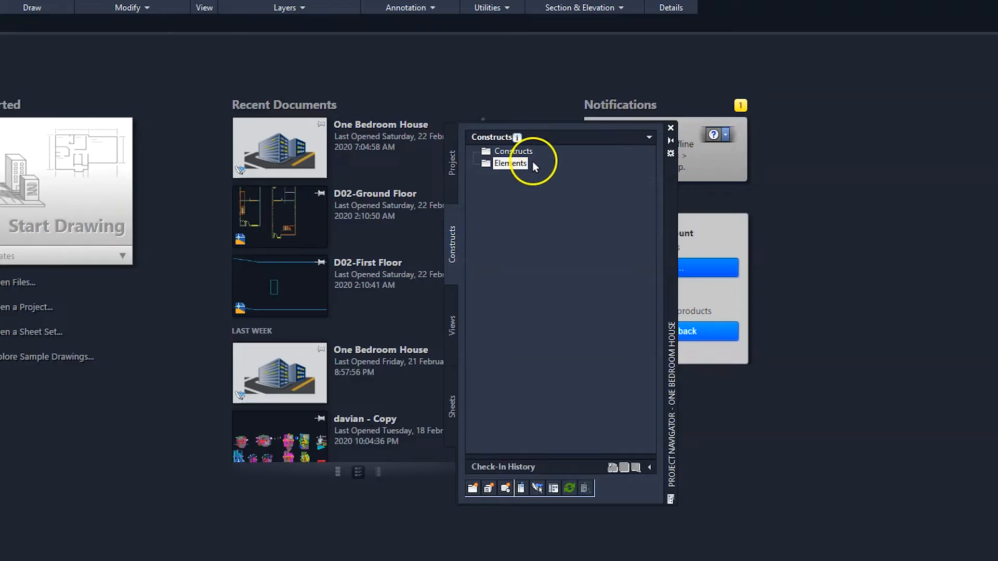
left_click(452, 326)
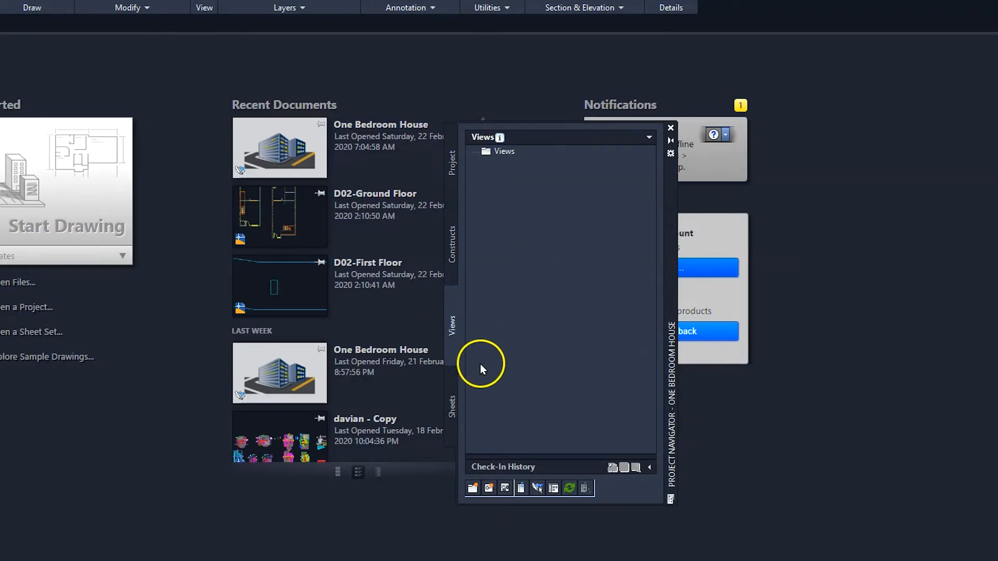
left_click(453, 411)
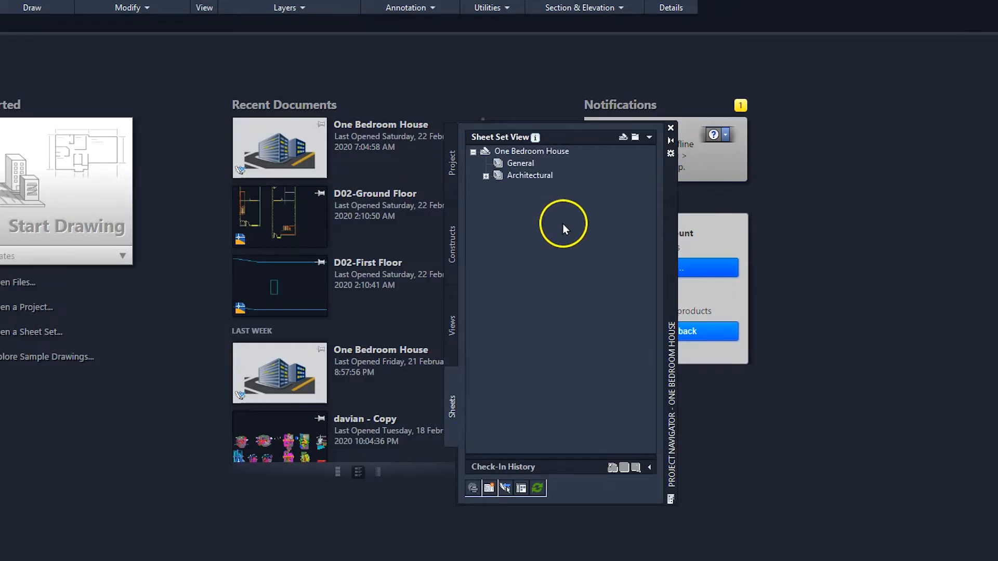
left_click(452, 174)
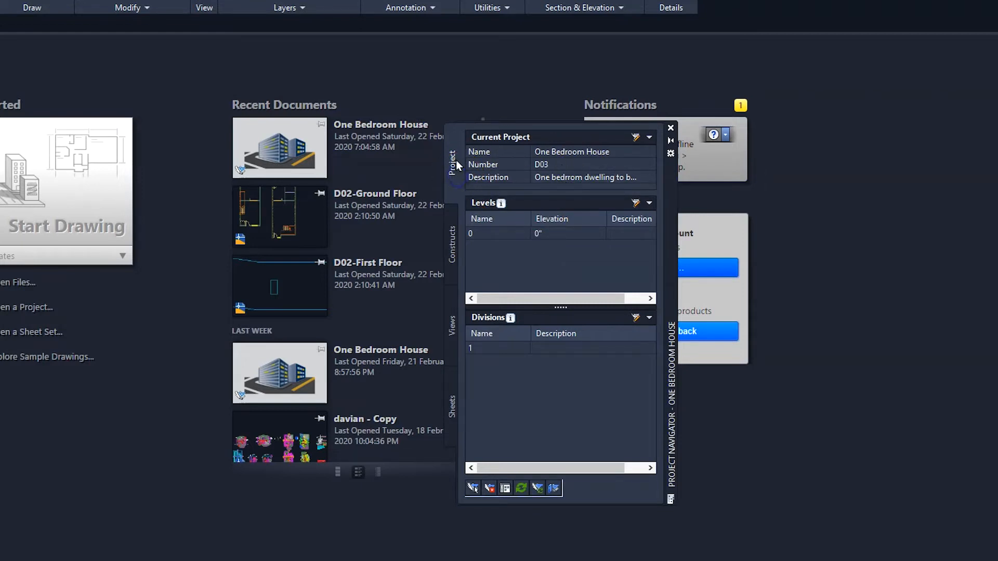
Step: In the project's properties, set Use Relative Xref Paths, Match Sheet View Layers to View and Prefix Filenames with Project Number to Yes
left_click(635, 138)
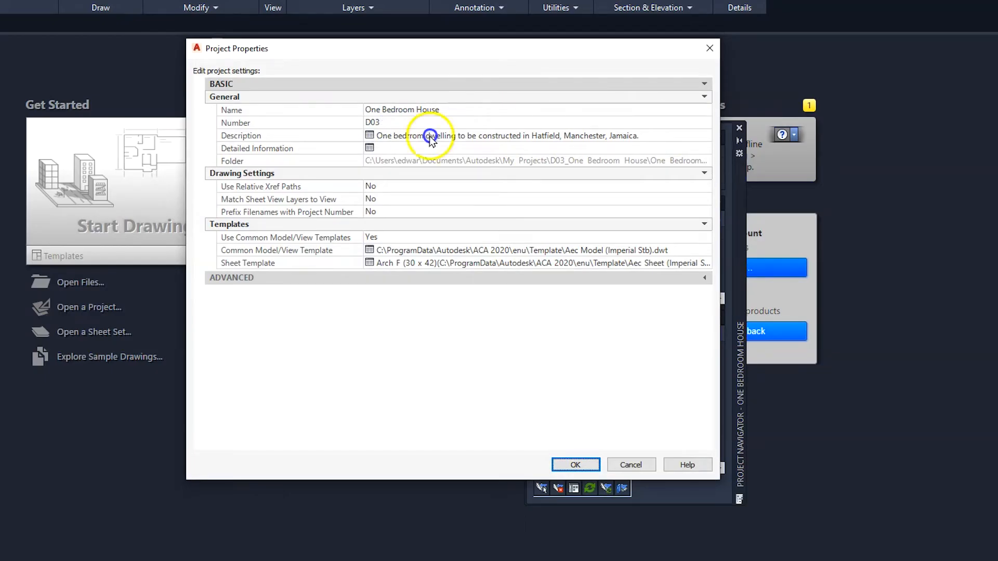
left_click(388, 186)
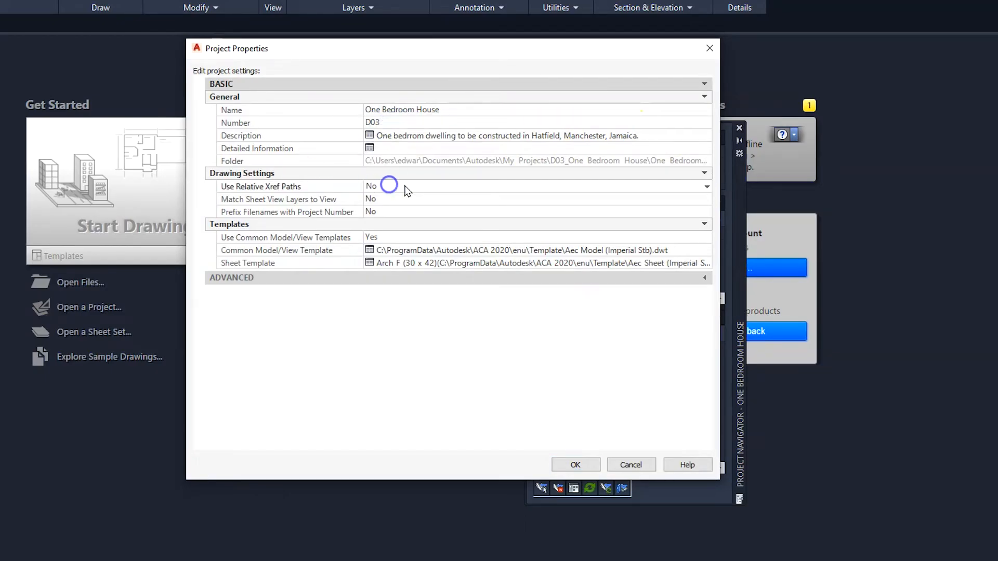
left_click(407, 186)
left_click(396, 201)
left_click(397, 200)
left_click(397, 199)
left_click(384, 213)
left_click(384, 213)
left_click(382, 225)
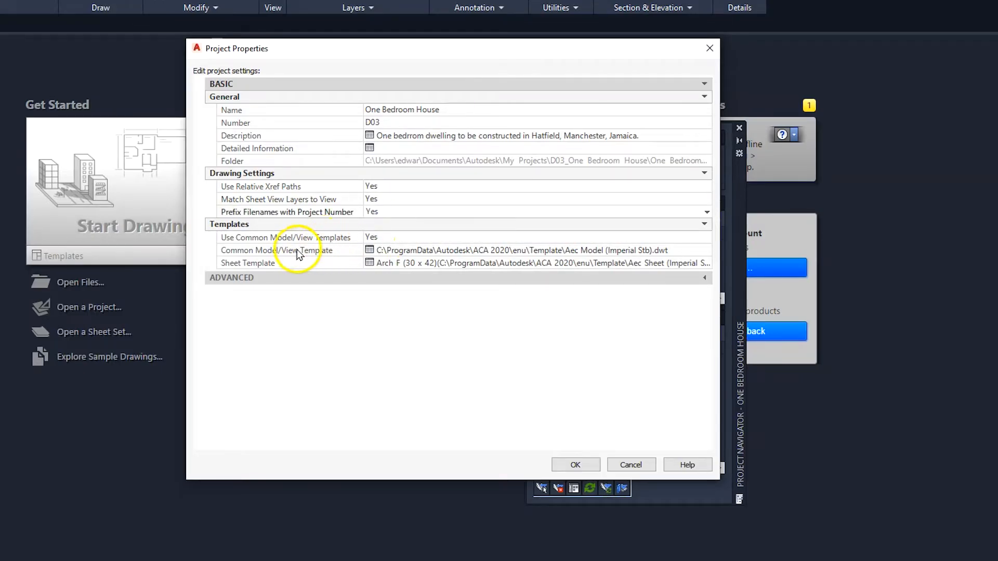
Step: Set the project's Common Model/View Template to Aec Model (Imperial Ctb).dwt
left_click(493, 251)
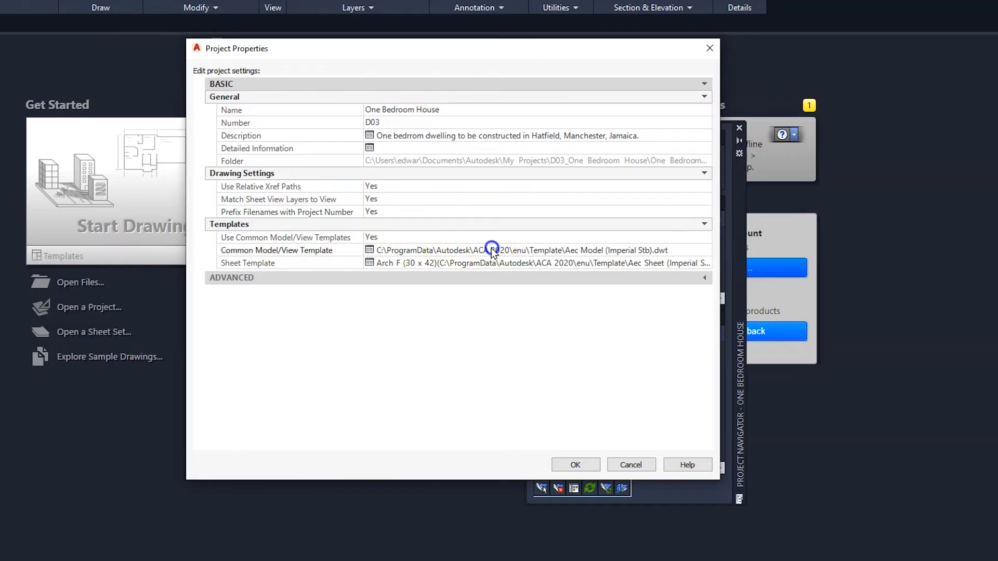
left_click_drag(492, 103, 533, 33)
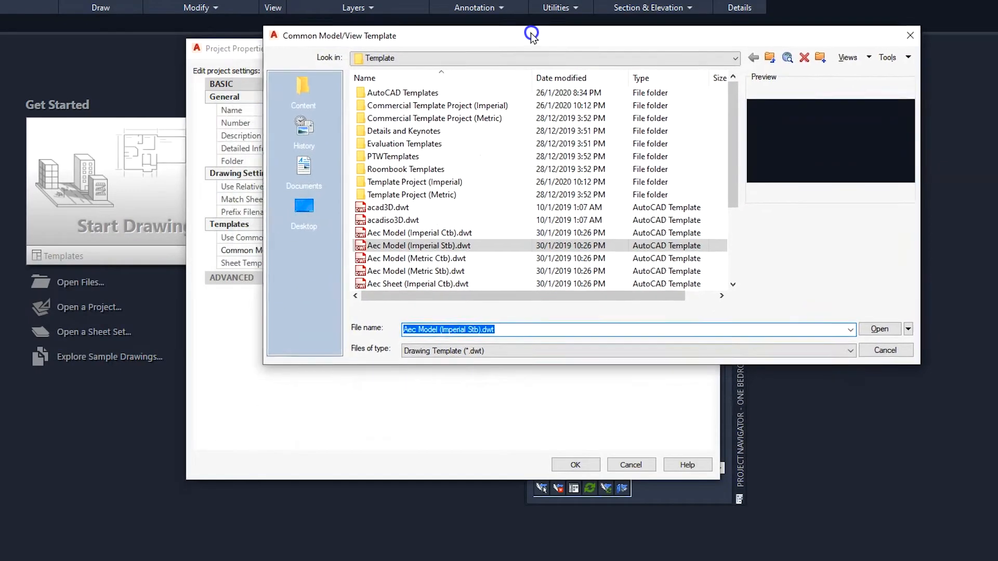
left_click(430, 232)
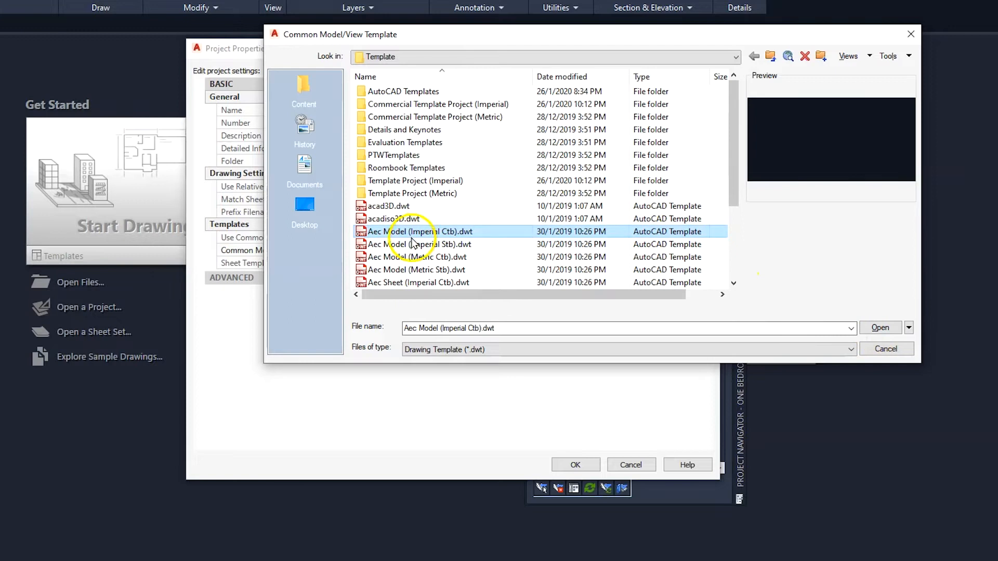
left_click(881, 328)
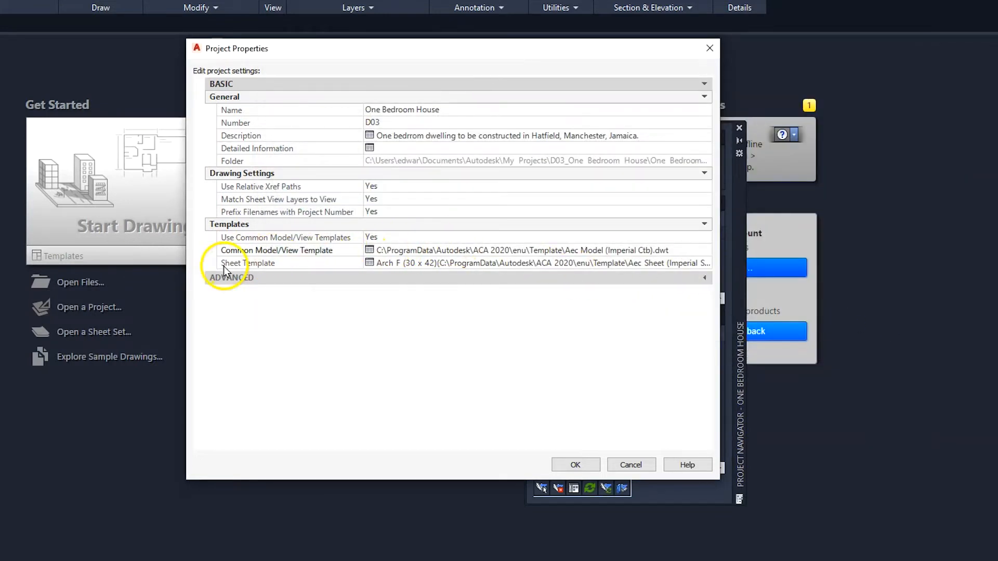
Step: Set the Sheet Template to Aec Sheet (Imperial Ctb).dwt with the Arch D (24 x 36) layout
left_click(402, 263)
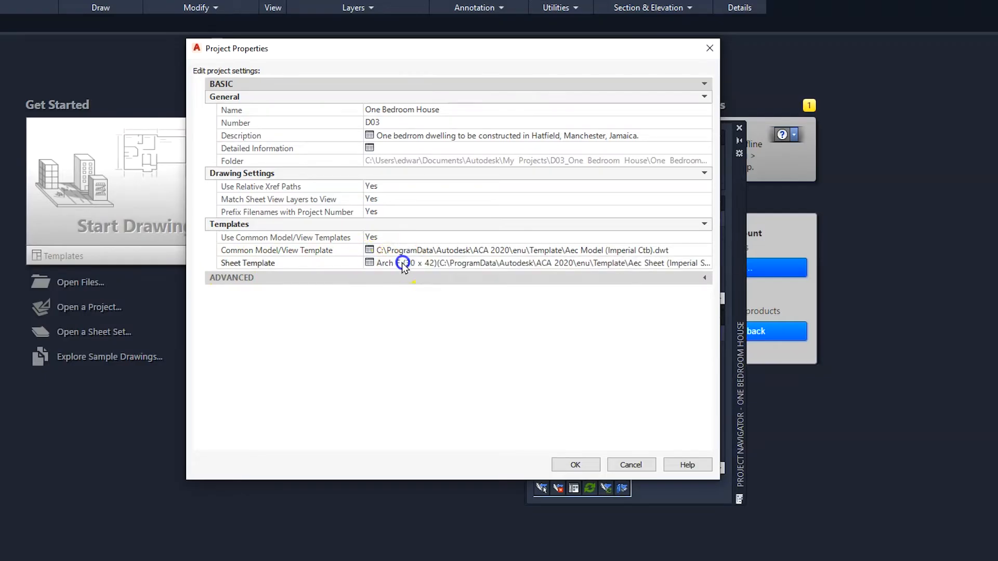
left_click(620, 222)
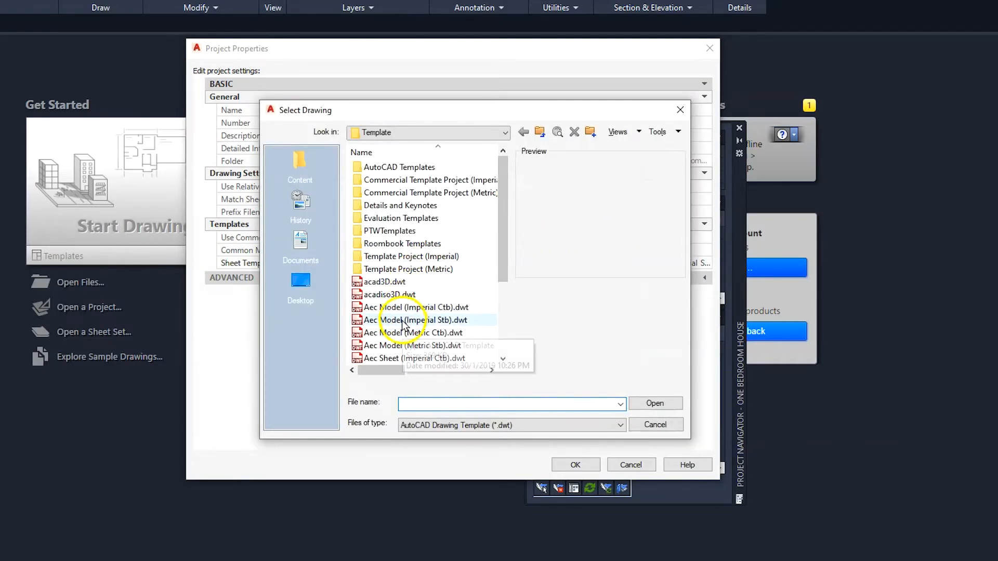
scroll(403, 325, "down", 1)
left_click(410, 322)
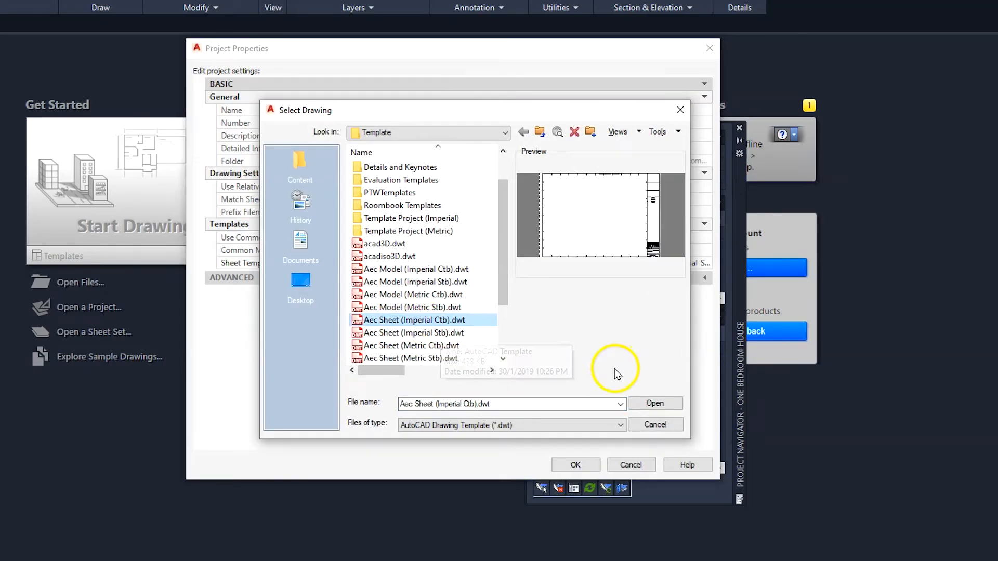
left_click(642, 405)
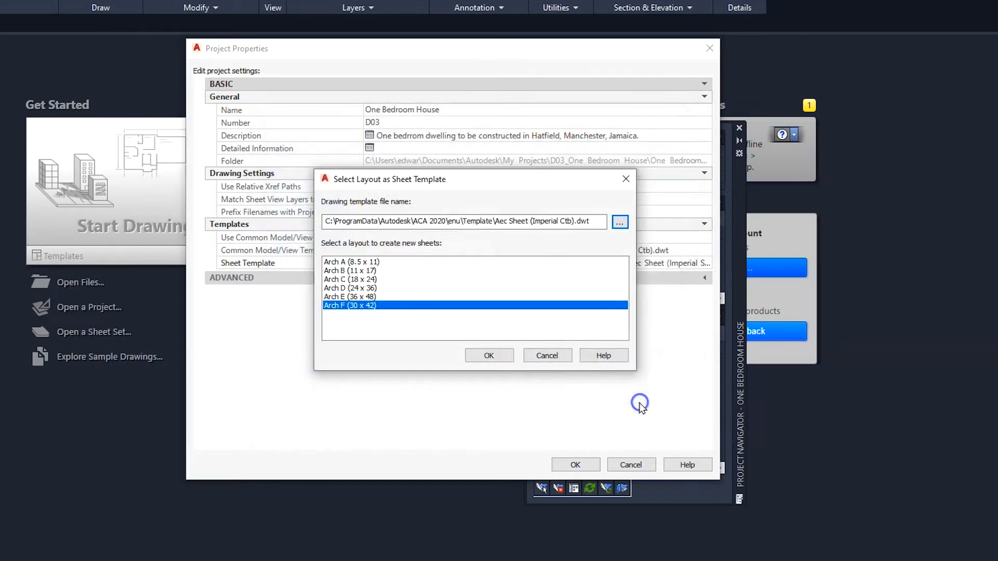
left_click(362, 288)
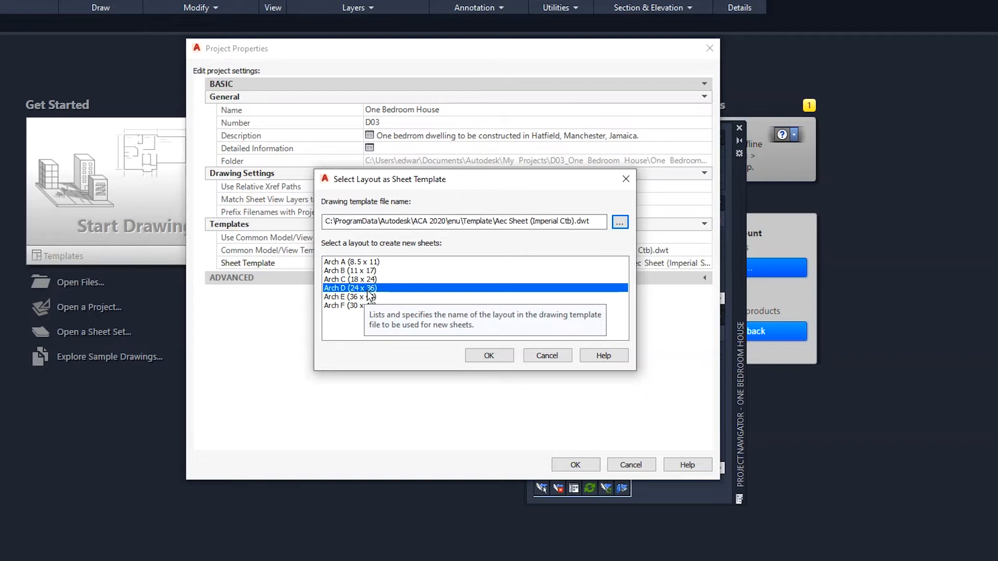
left_click(489, 355)
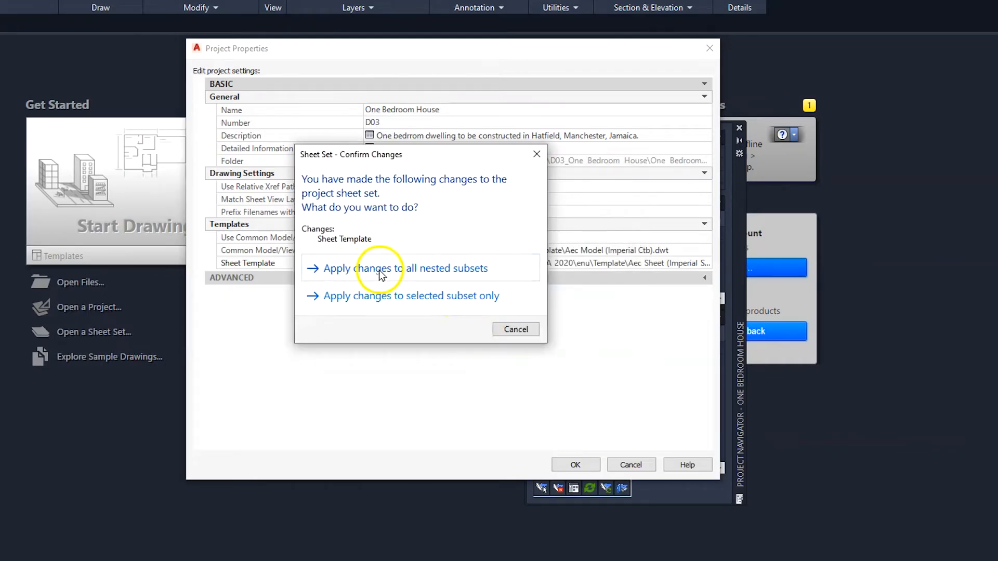
Step: Save the project settings, applying the sheet template change to all nested subsets and converting existing external references to relative paths
left_click(338, 277)
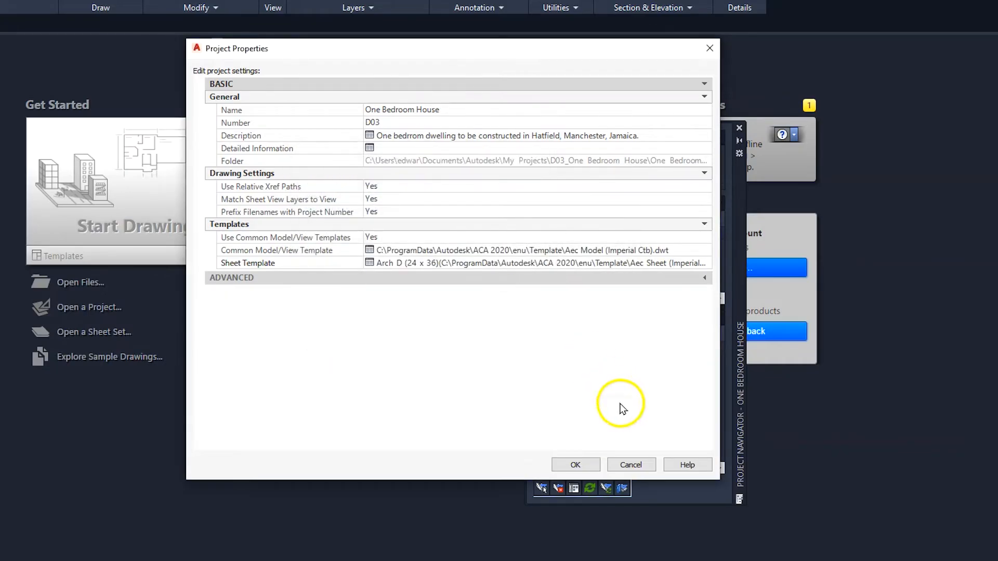
left_click(574, 465)
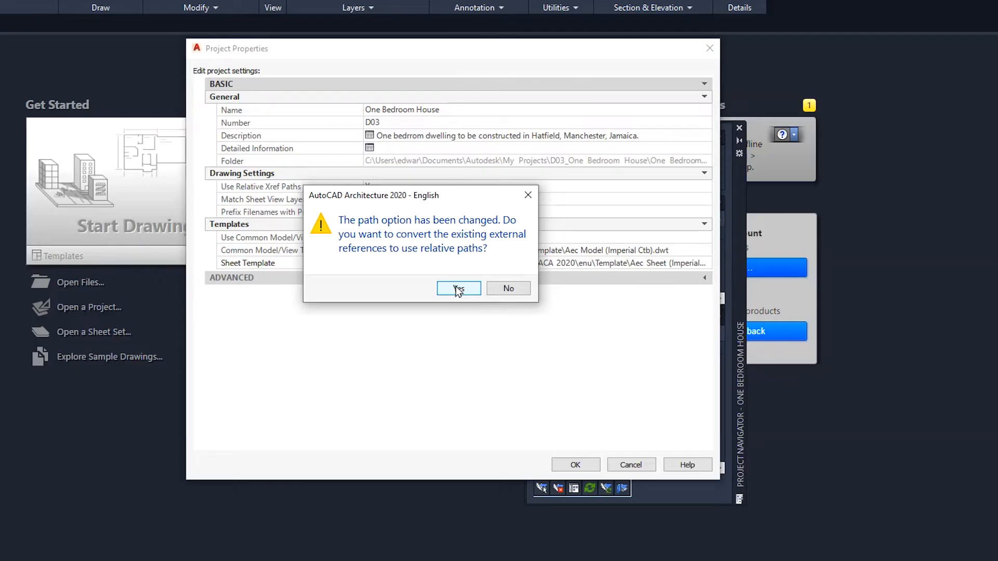
left_click(458, 289)
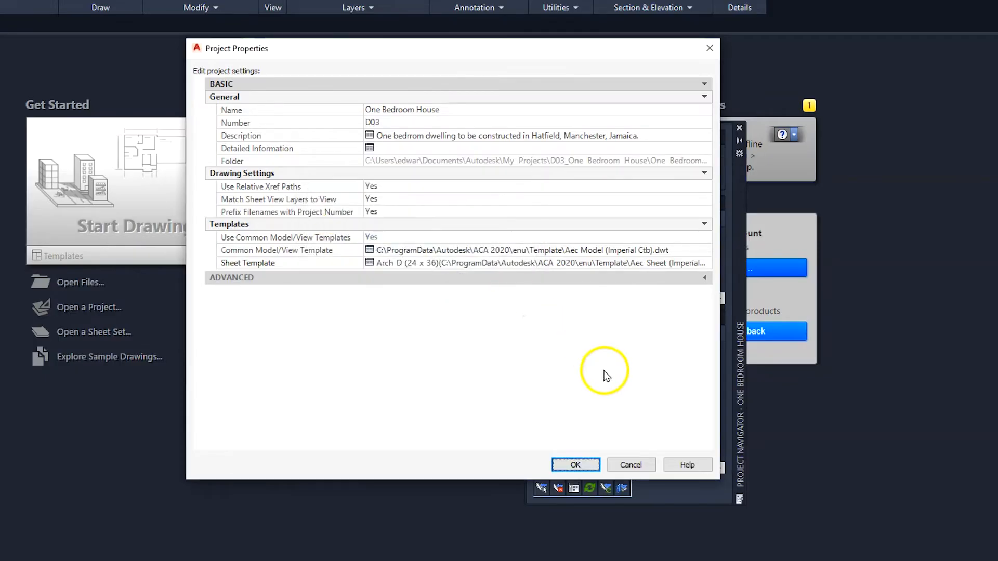
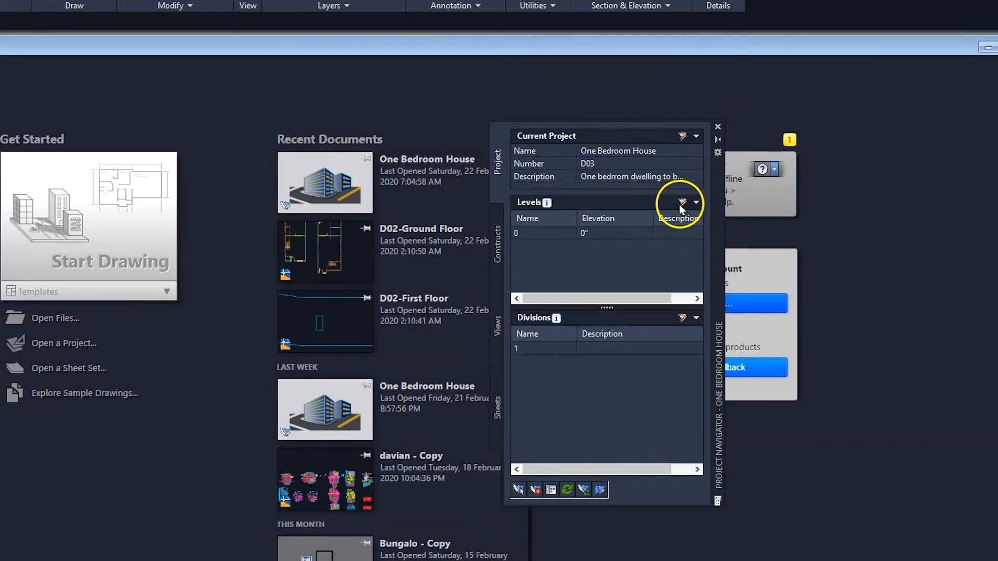
Step: Edit the project's levels, naming the existing level Foundation and setting its floor elevation to -4'
left_click(682, 202)
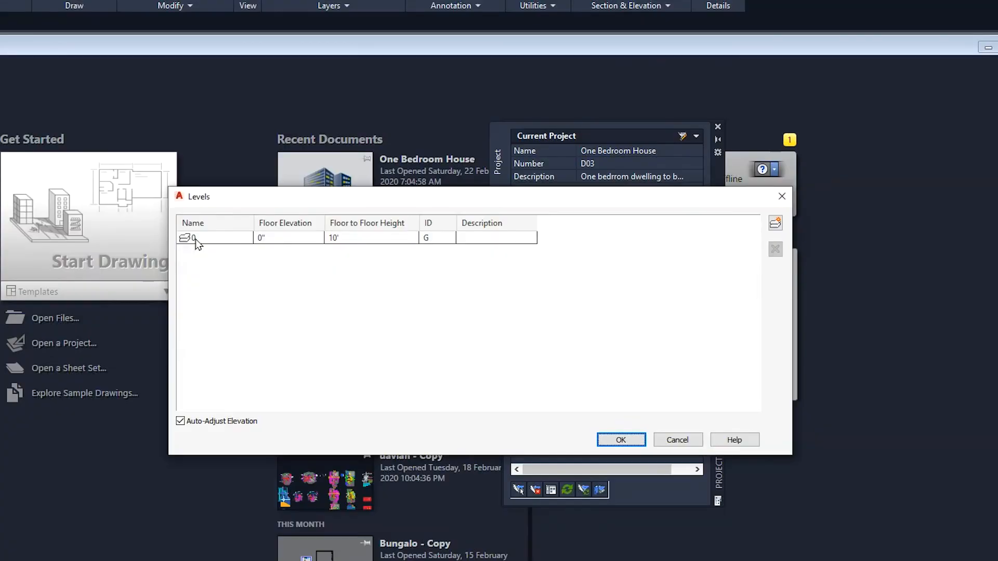
left_click(196, 238)
left_click(265, 238)
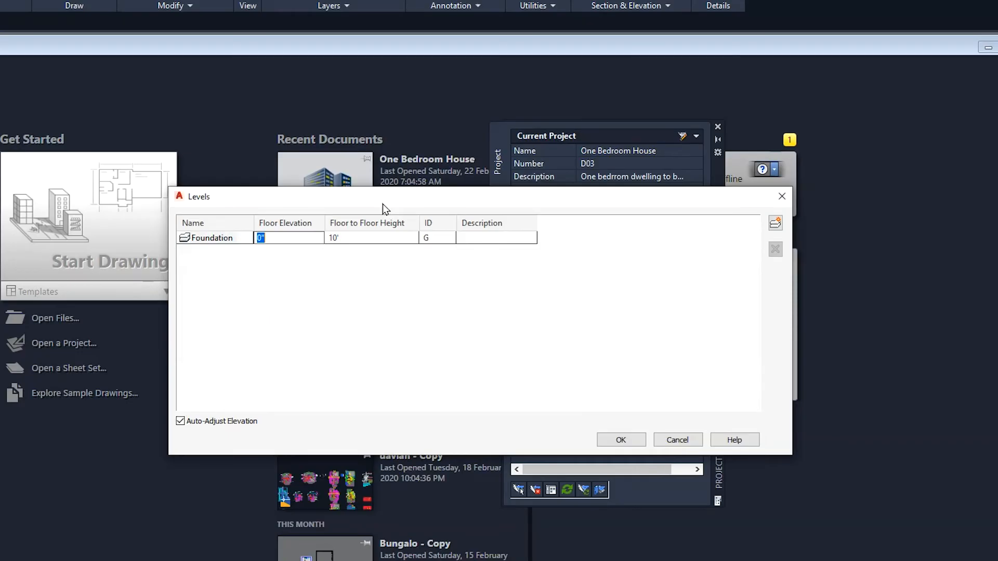
type("-4")
Step: Set the Foundation level's floor to floor height to 4', its ID to F and its description to Foundation
left_click(388, 237)
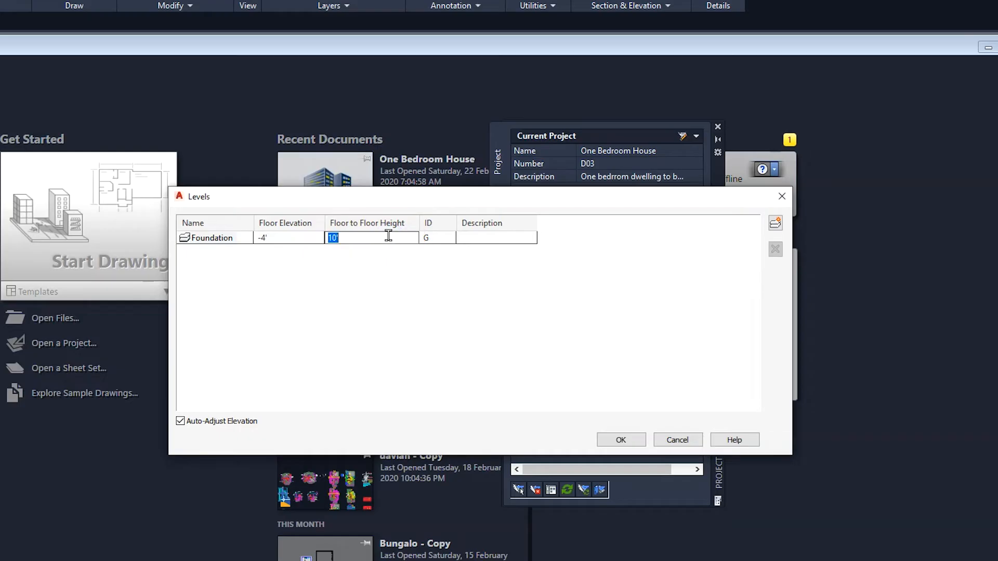
left_click(394, 241)
left_click(283, 241)
left_click(438, 238)
type("F")
left_click(493, 238)
type("Foun")
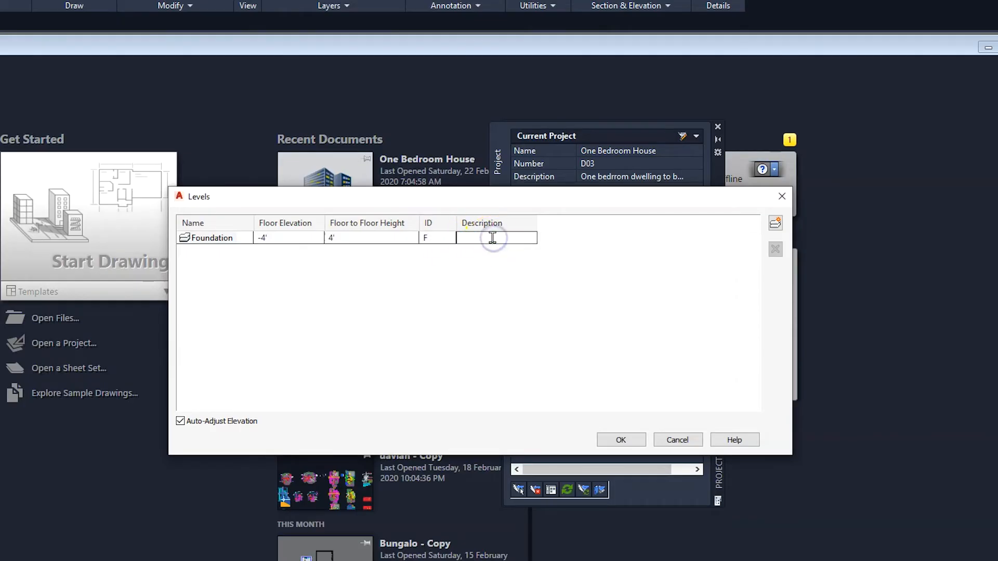
left_click(509, 305)
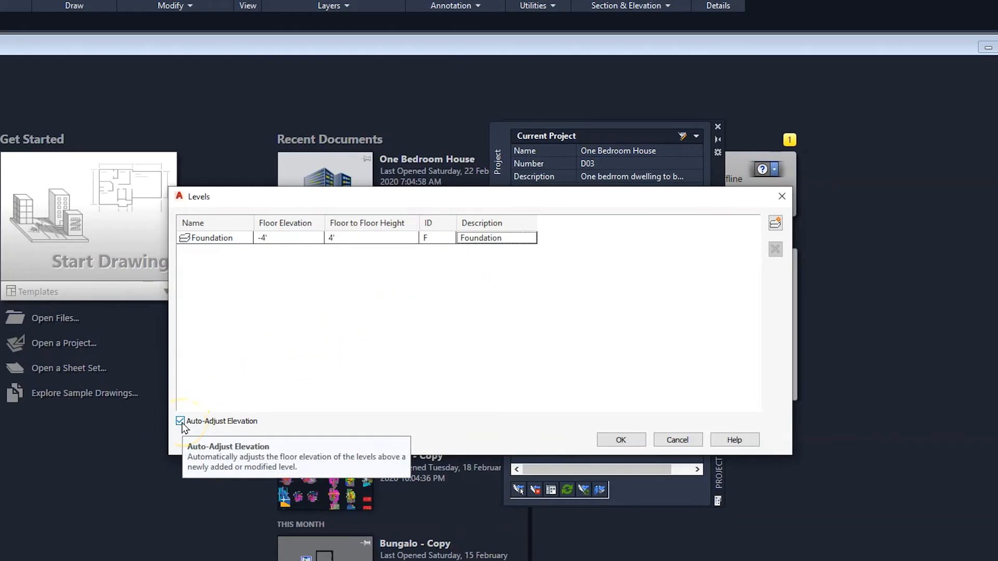
Step: Add a level above the foundation named Ground Floor, with a 10' floor to floor height and the description Ground Floor
left_click(776, 224)
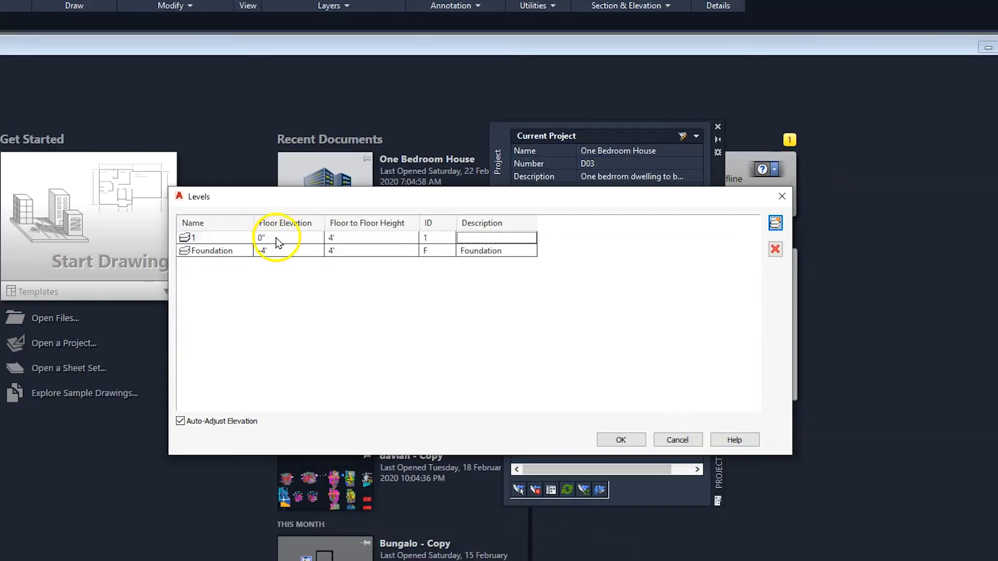
left_click(346, 237)
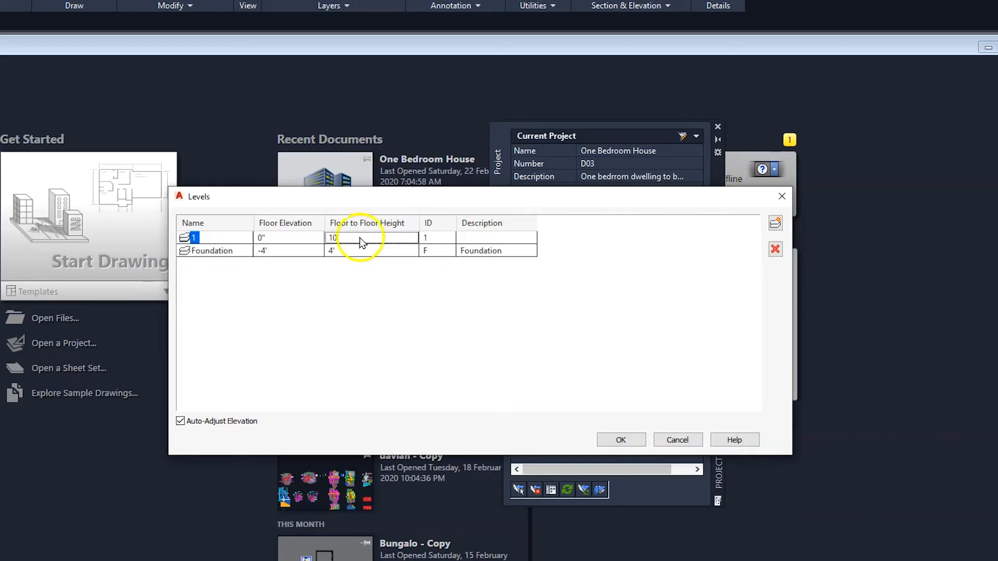
left_click(442, 237)
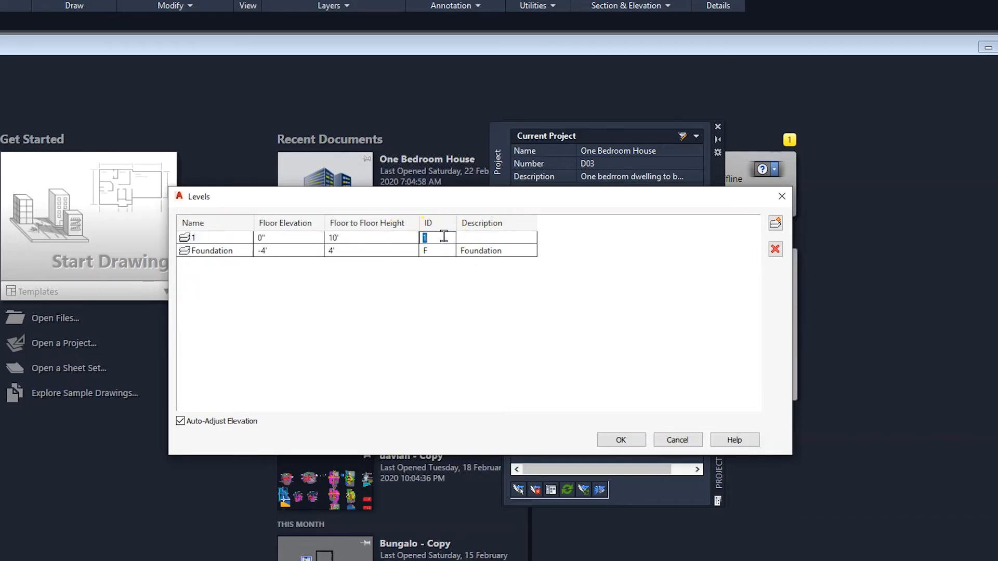
left_click(195, 237)
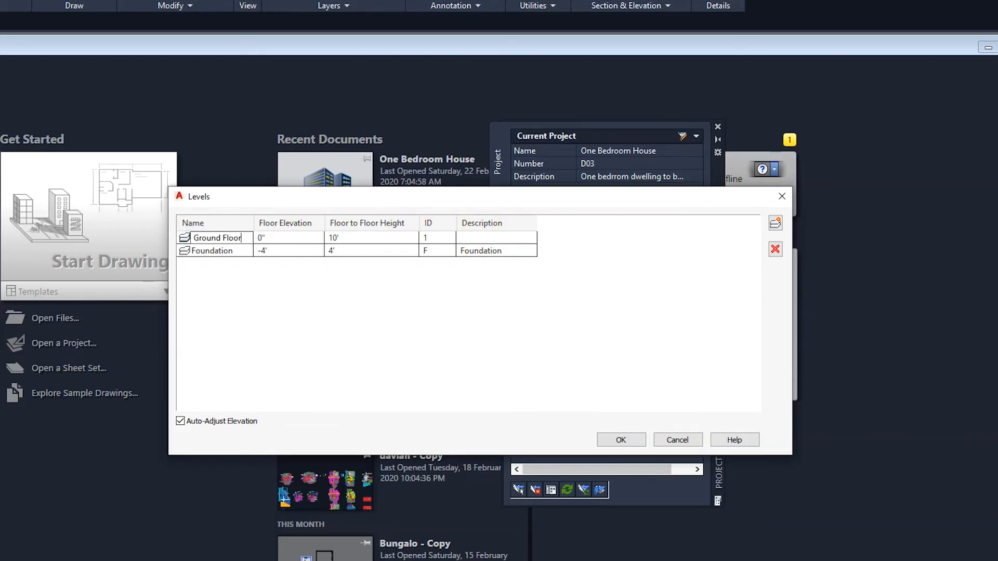
left_click(468, 238)
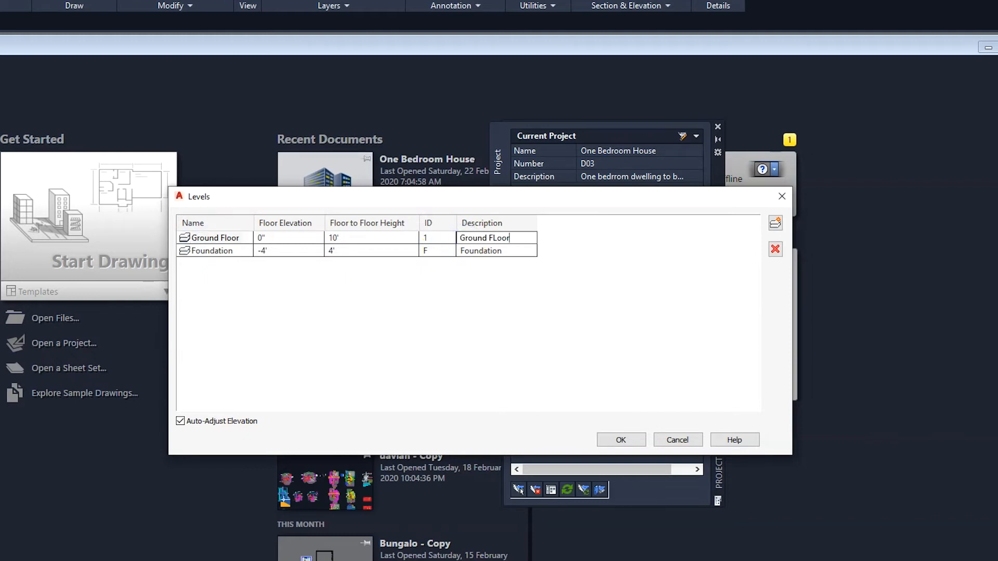
key("Return")
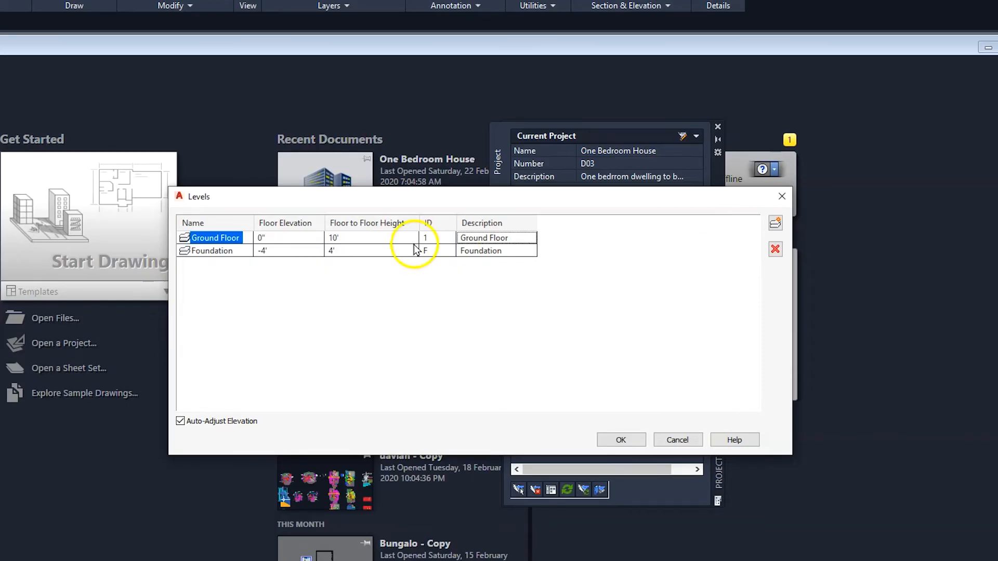
left_click(215, 252)
left_click(214, 238)
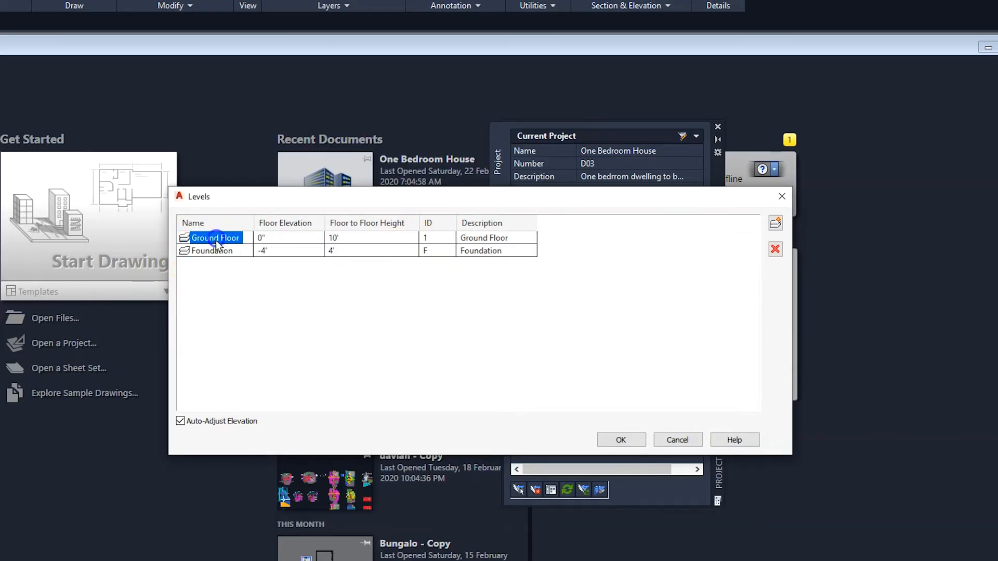
left_click(216, 251)
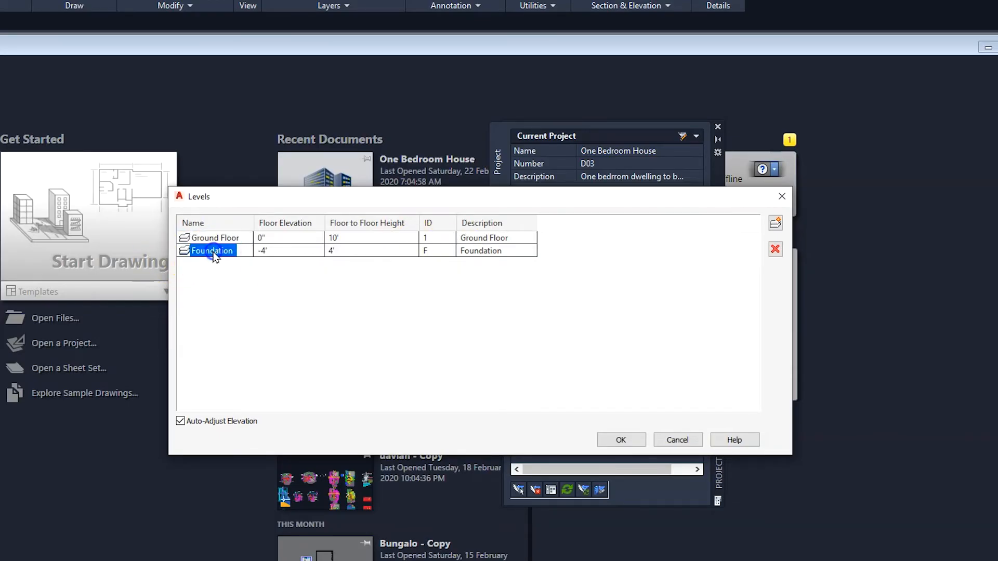
left_click(264, 255)
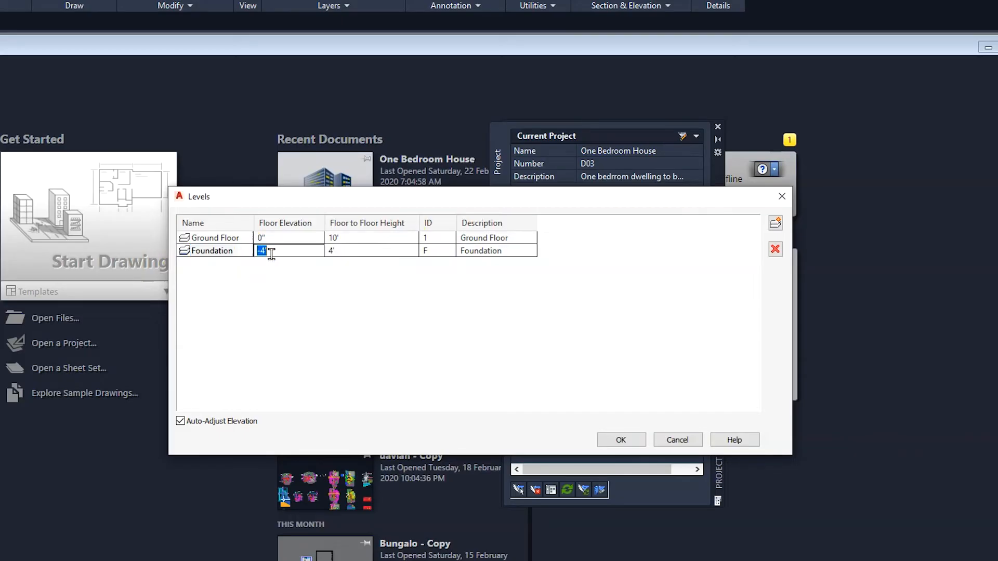
left_click(265, 240)
left_click(264, 241)
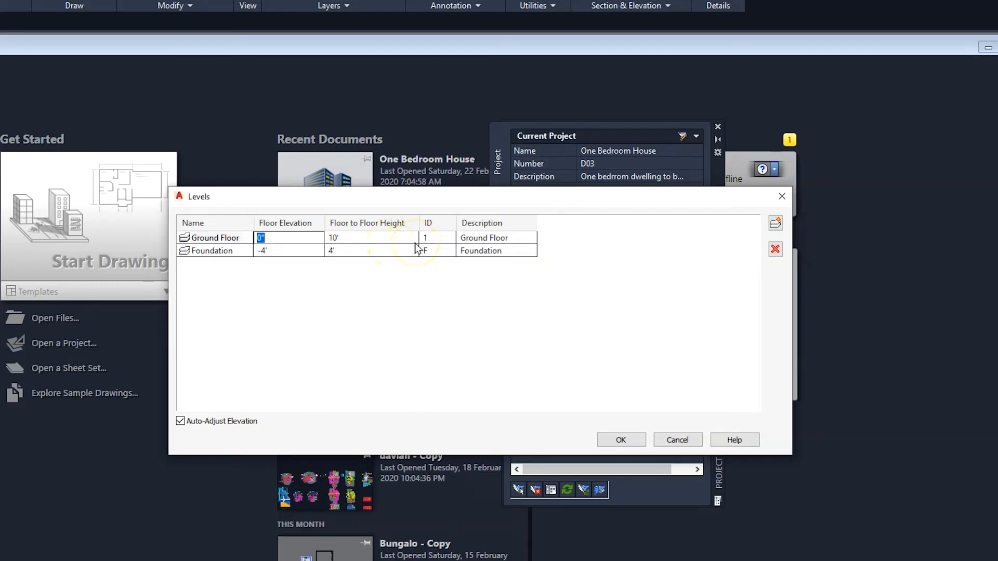
Step: Add a level named Upper Floor above the ground floor and delete it again
left_click(776, 224)
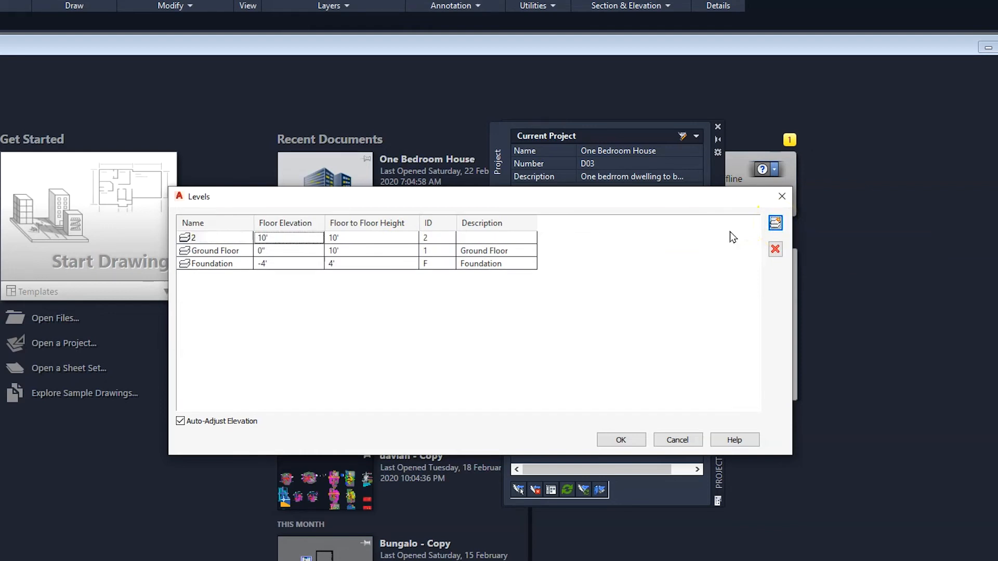
left_click(198, 237)
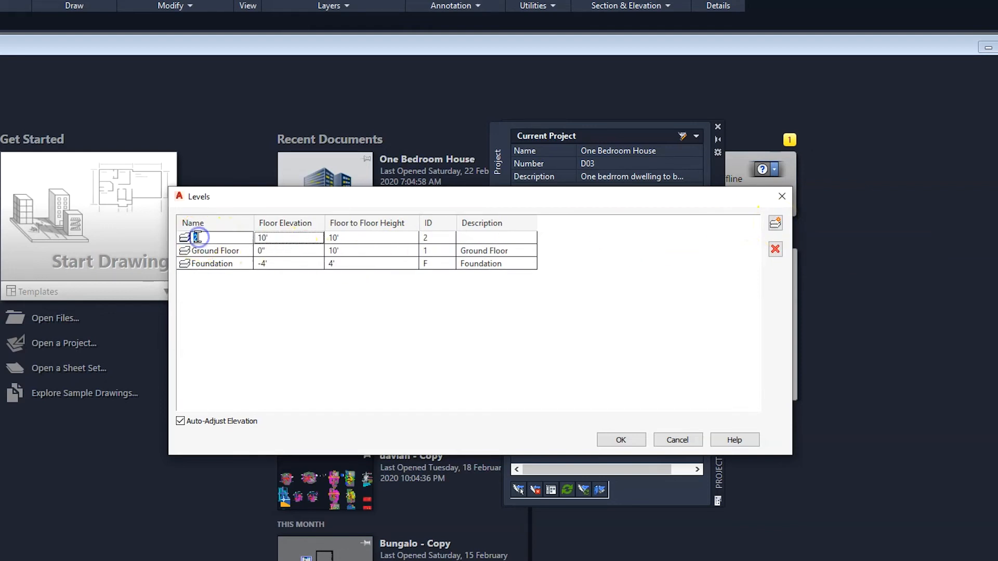
type("Upper Floor")
key("Return")
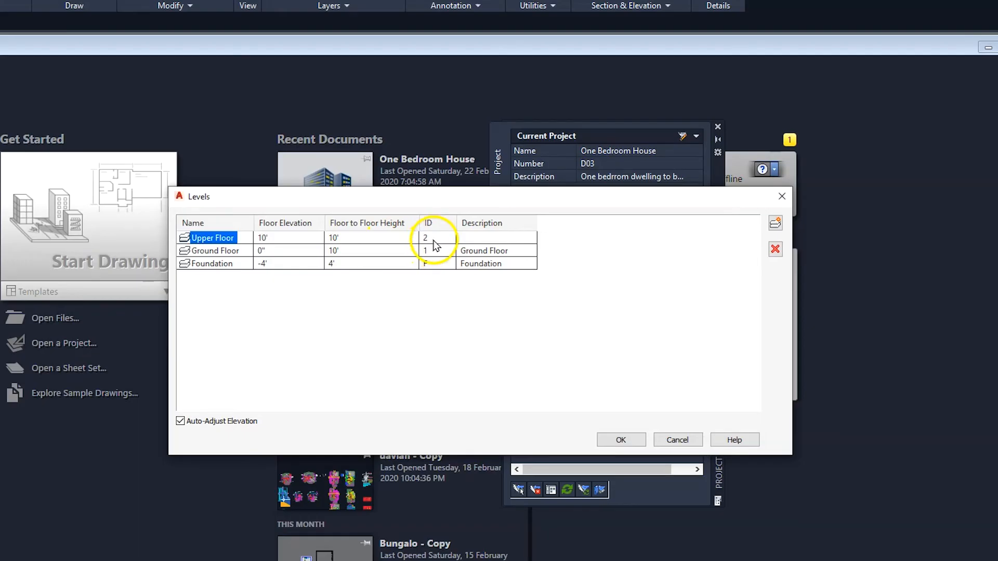
left_click(470, 238)
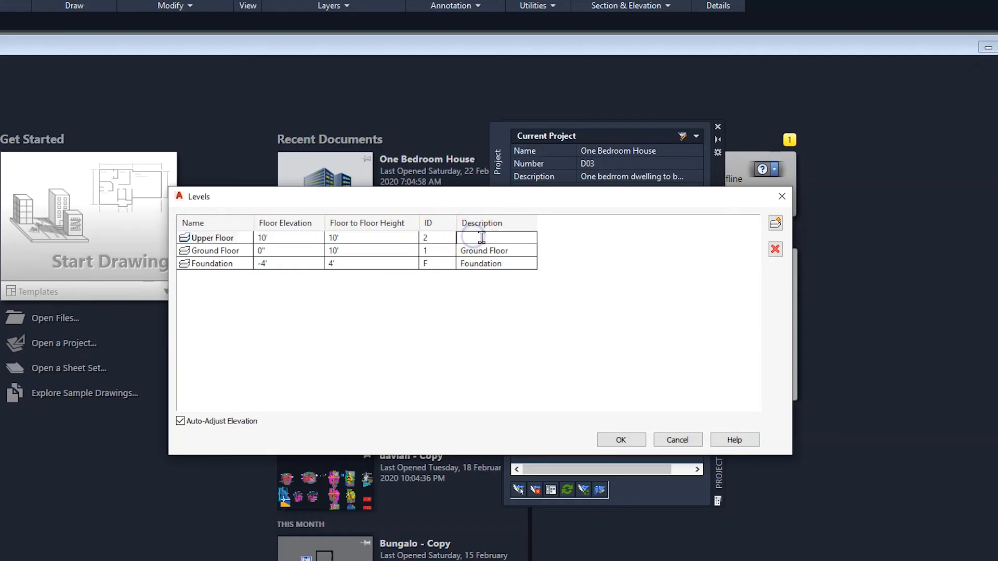
left_click(210, 239)
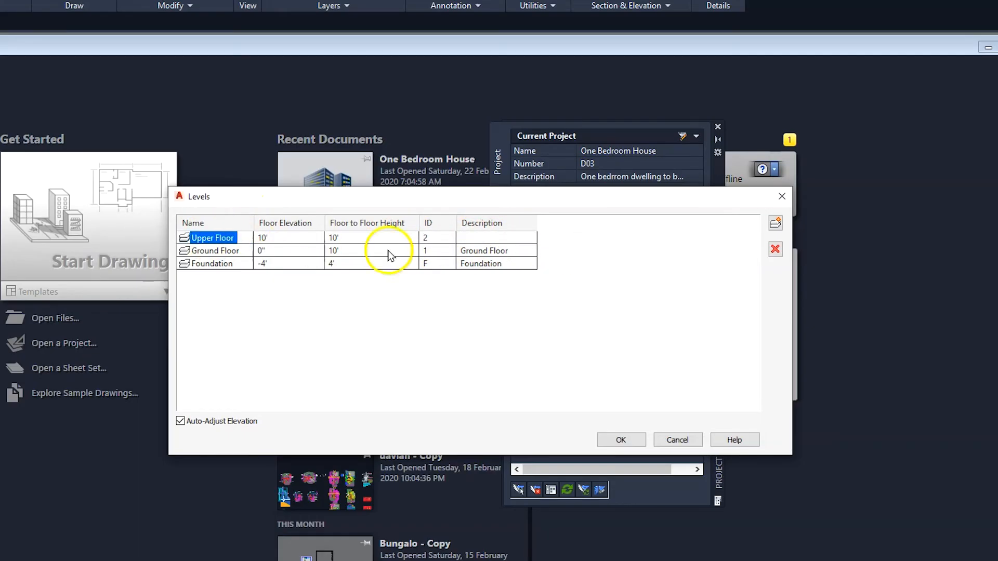
left_click(775, 249)
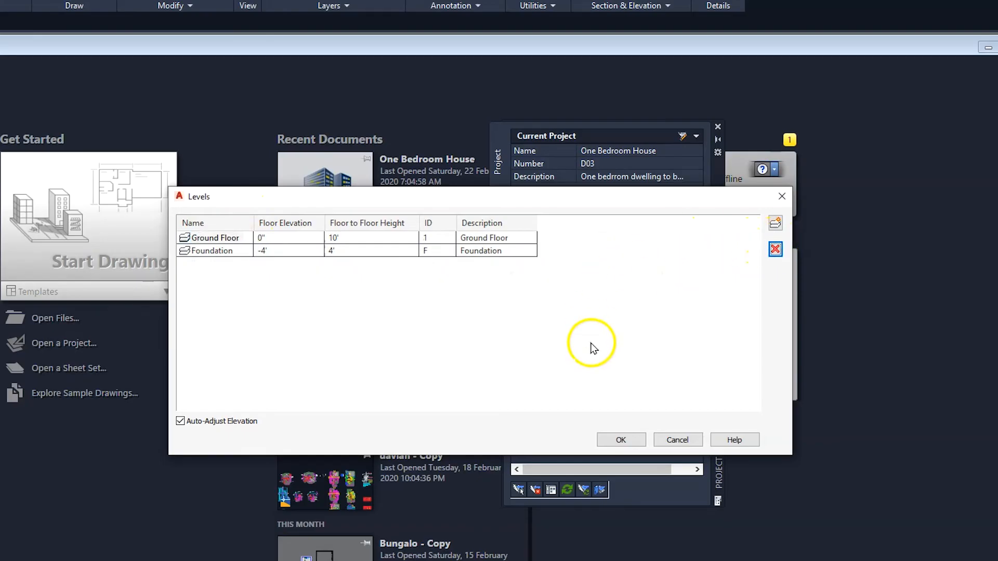
Step: Save the project levels and regenerate all views in the project
left_click(623, 440)
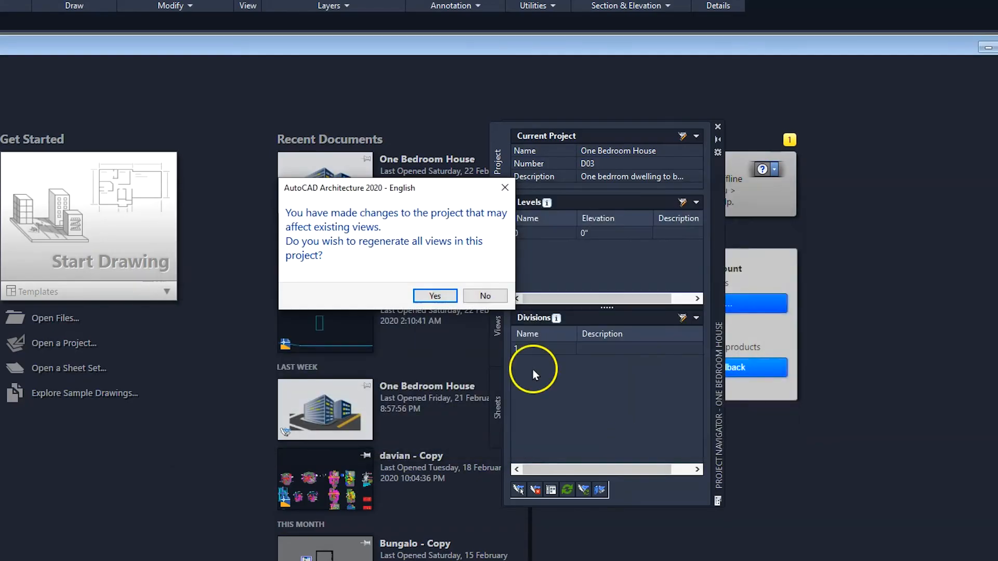
left_click(435, 297)
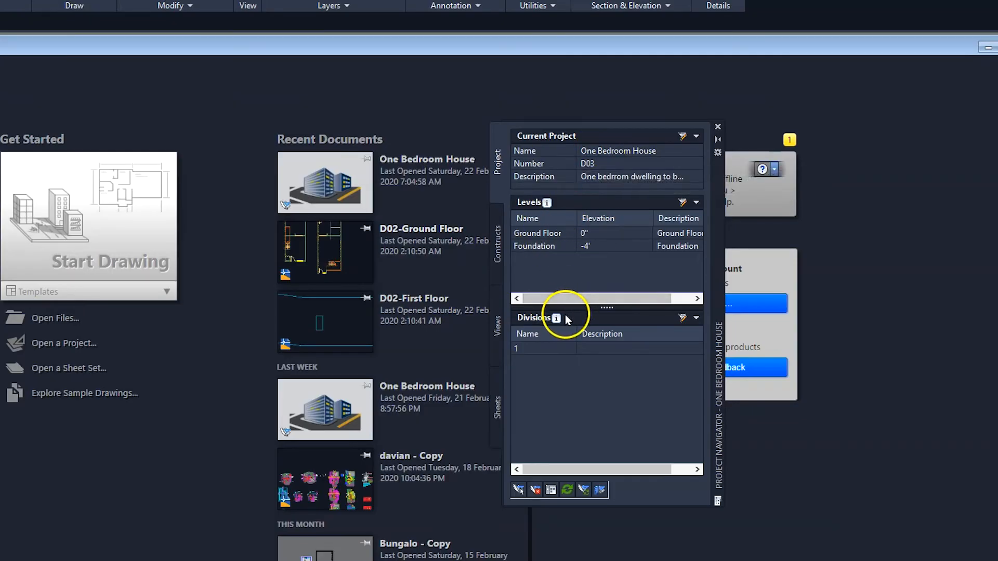
Step: Edit the project's divisions and rename the existing division to Main Building
mouse_move(587, 322)
left_click(682, 317)
left_click(579, 290)
left_click(320, 224)
left_click(317, 226)
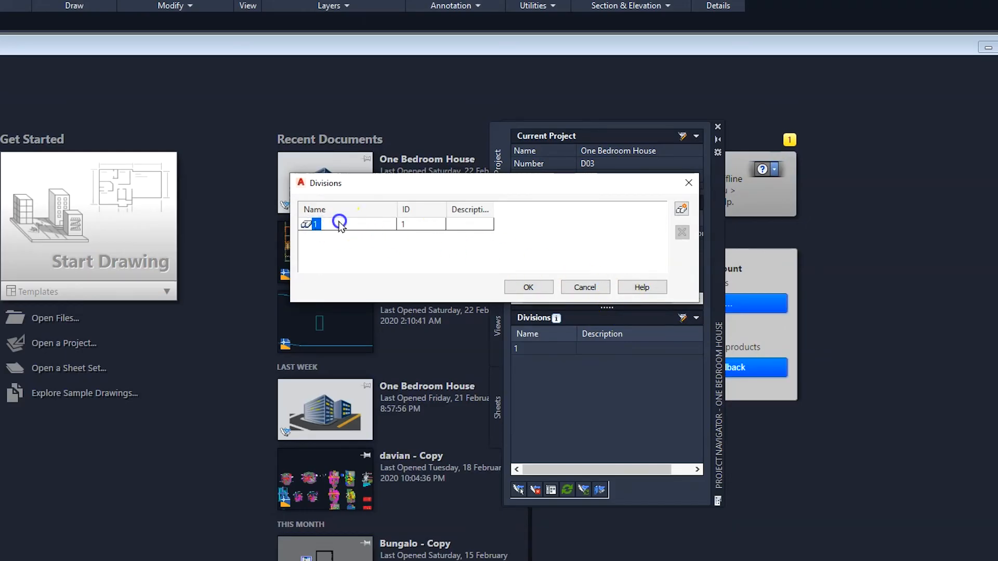
left_click(317, 225)
left_click_drag(326, 223, 291, 218)
type("Main Building")
Step: Give the Main Building division the description Main Building and the ID M, and save the divisions
left_click(412, 225)
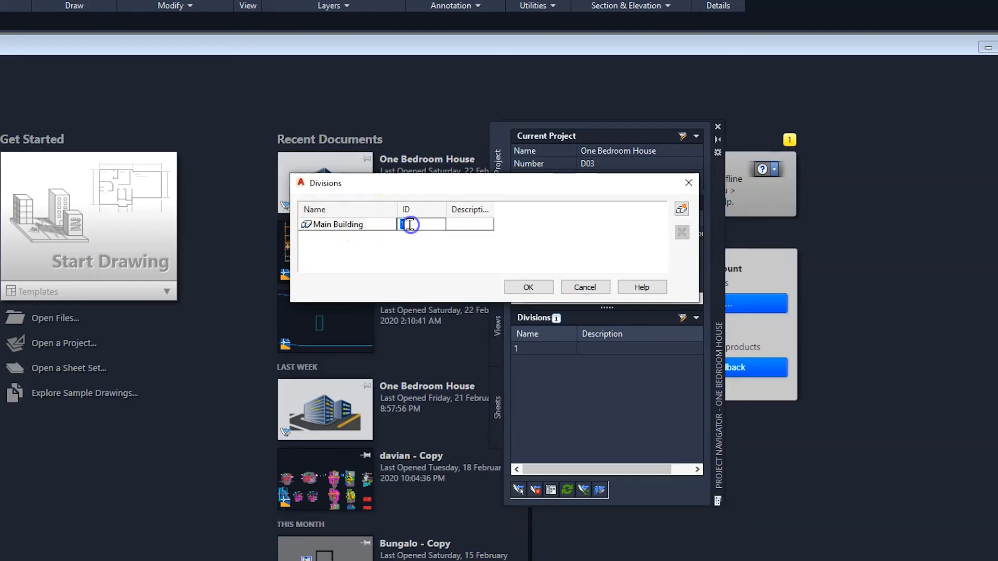
left_click(451, 224)
left_click(451, 227)
type("Main")
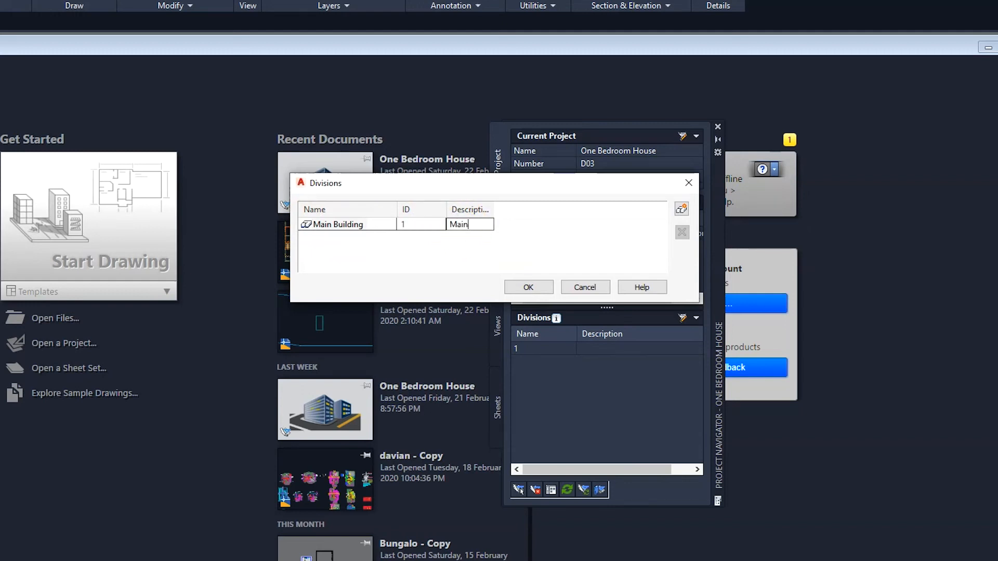
type(" Building")
key("Return")
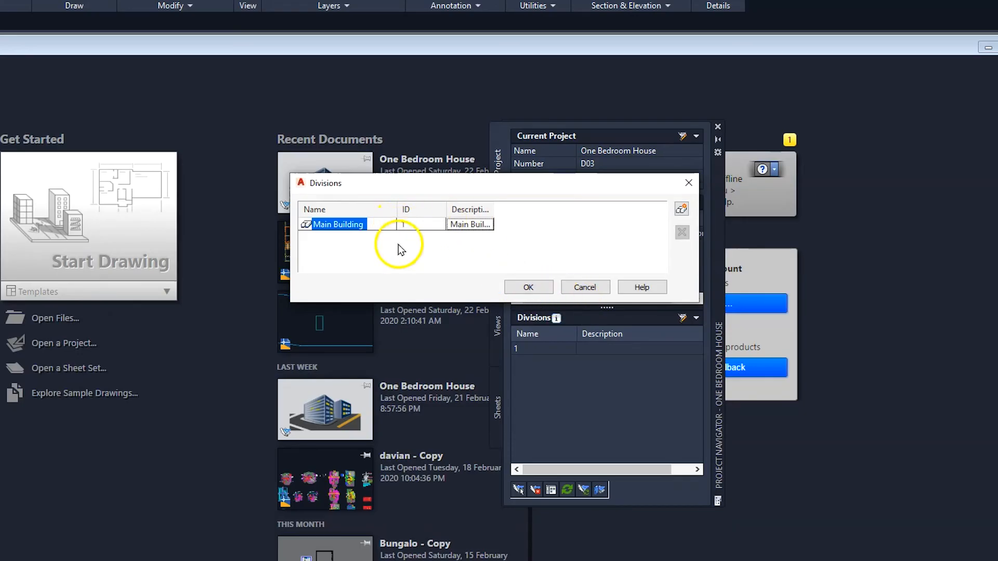
left_click(416, 230)
type("M")
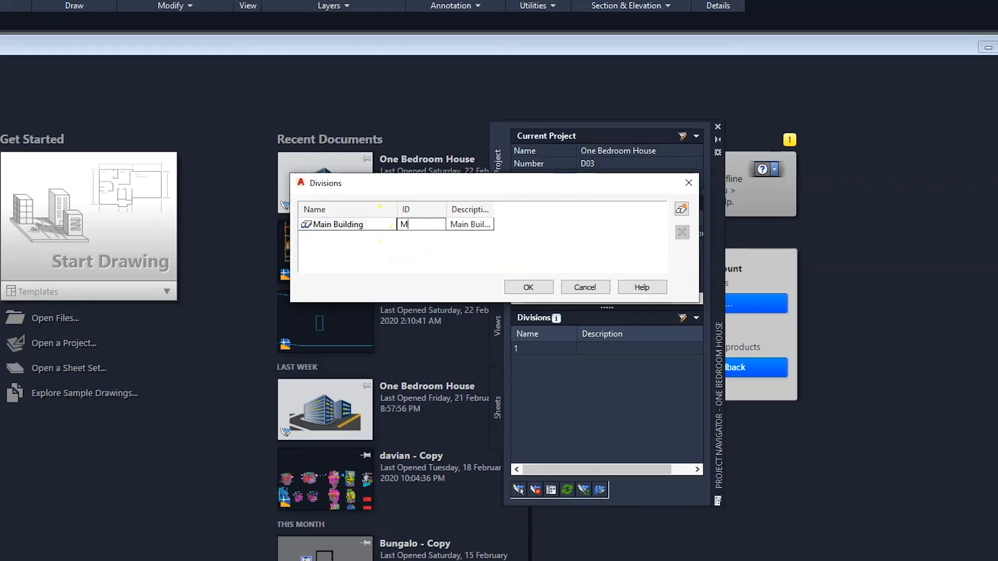
left_click(528, 287)
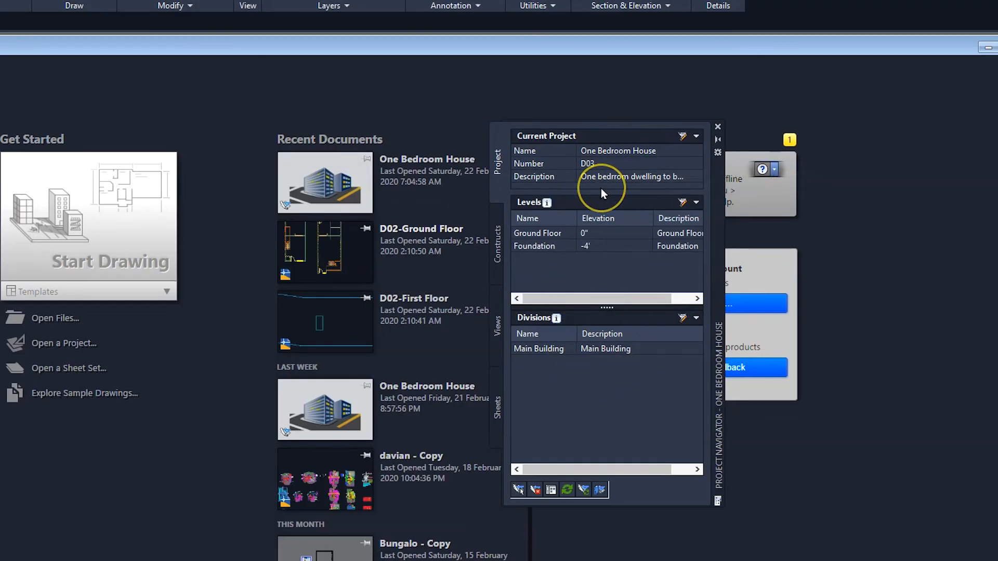
Step: Start a new construct in the project's Constructs category and name it Foundation
left_click(495, 228)
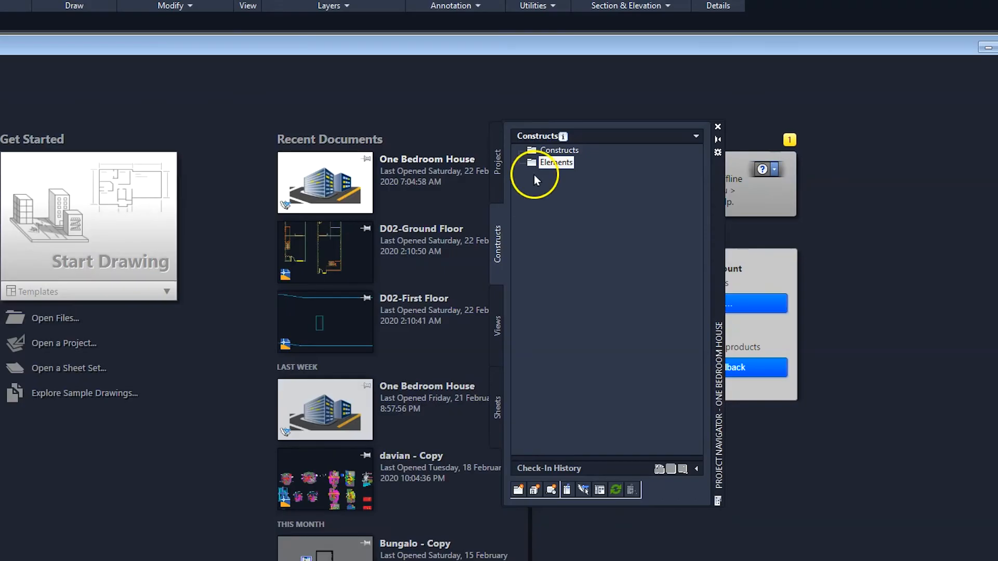
left_click(550, 152)
right_click(550, 152)
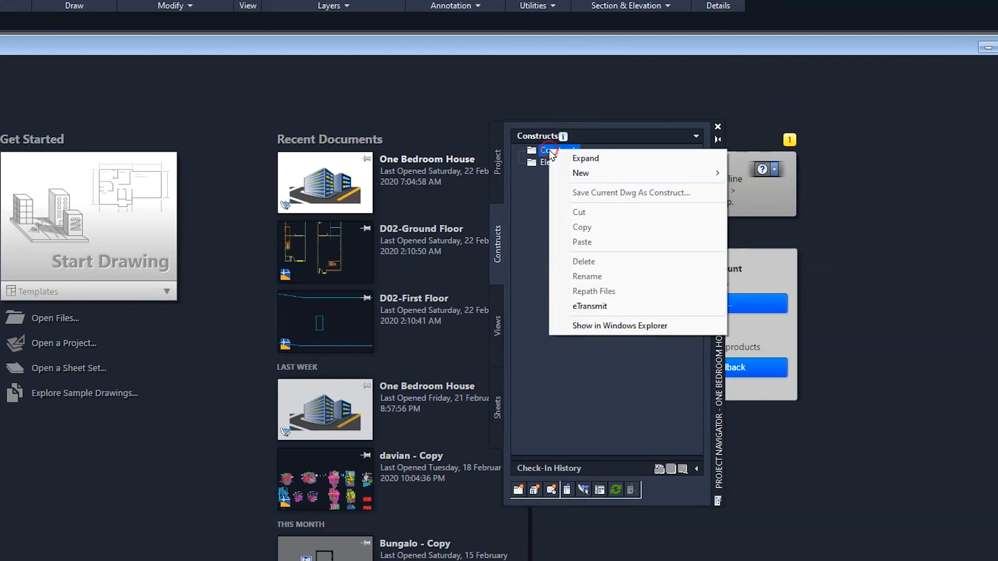
mouse_move(583, 174)
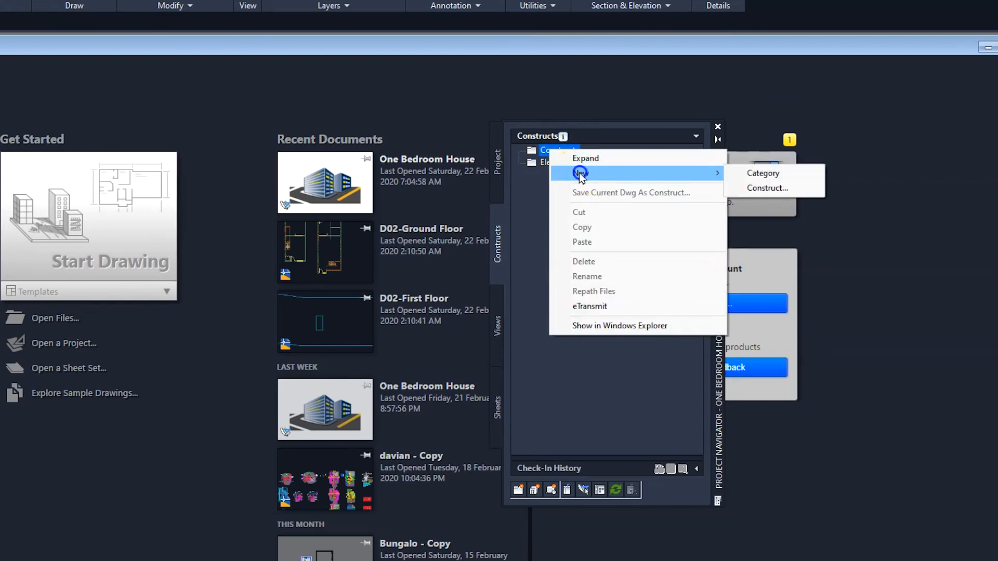
left_click(764, 190)
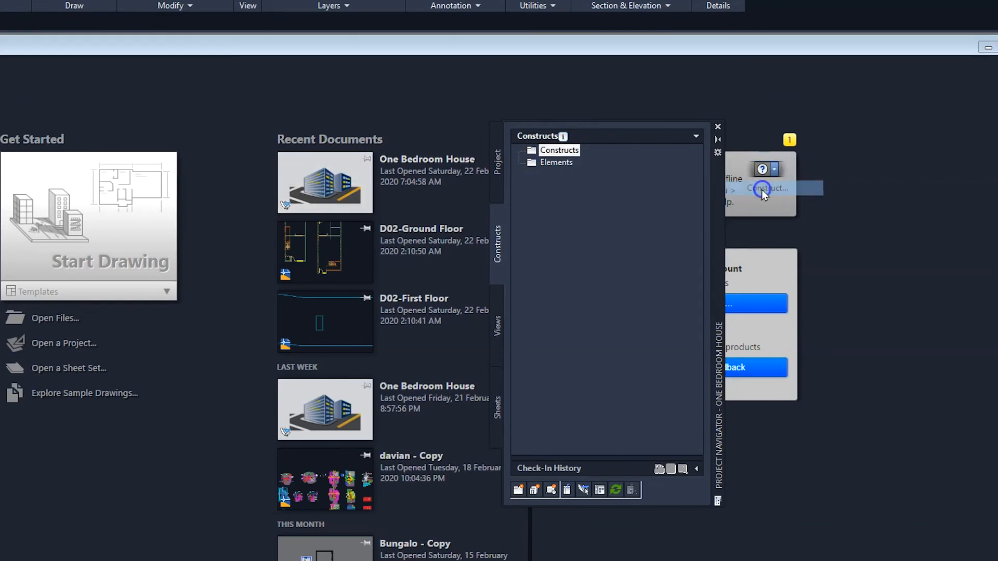
left_click(406, 135)
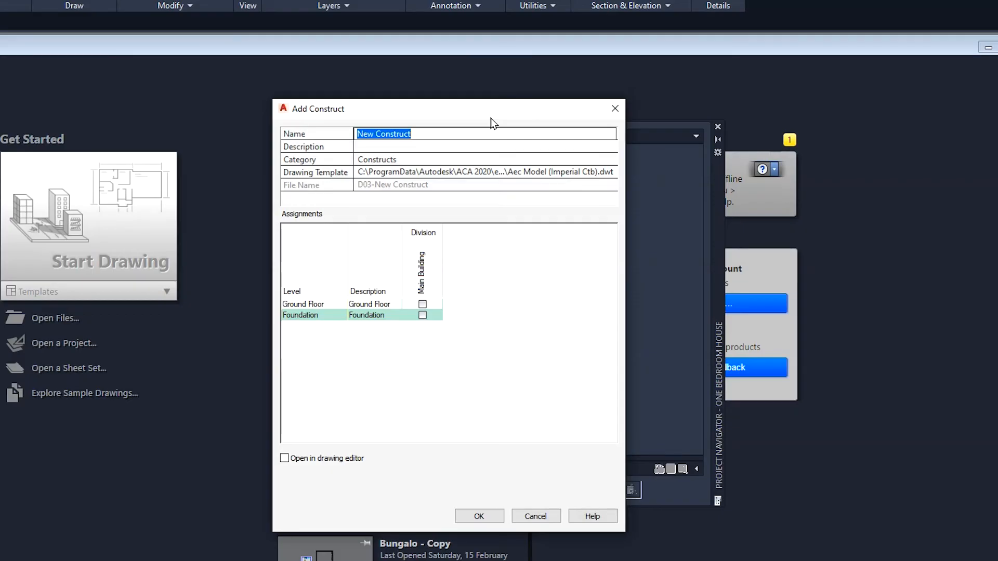
type("Foundation")
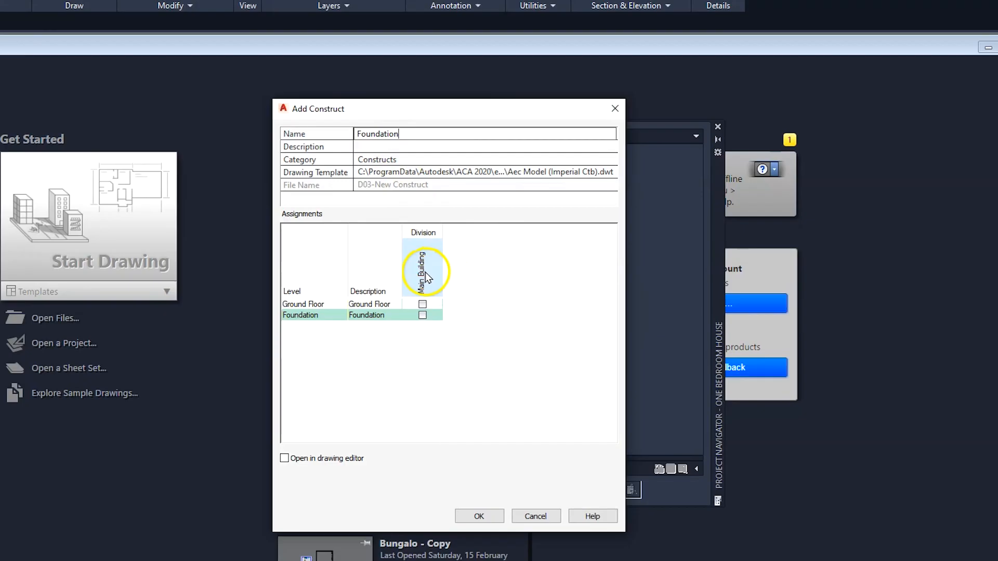
Step: Assign the Foundation construct to the Foundation level of the Main Building division and create it
left_click(422, 315)
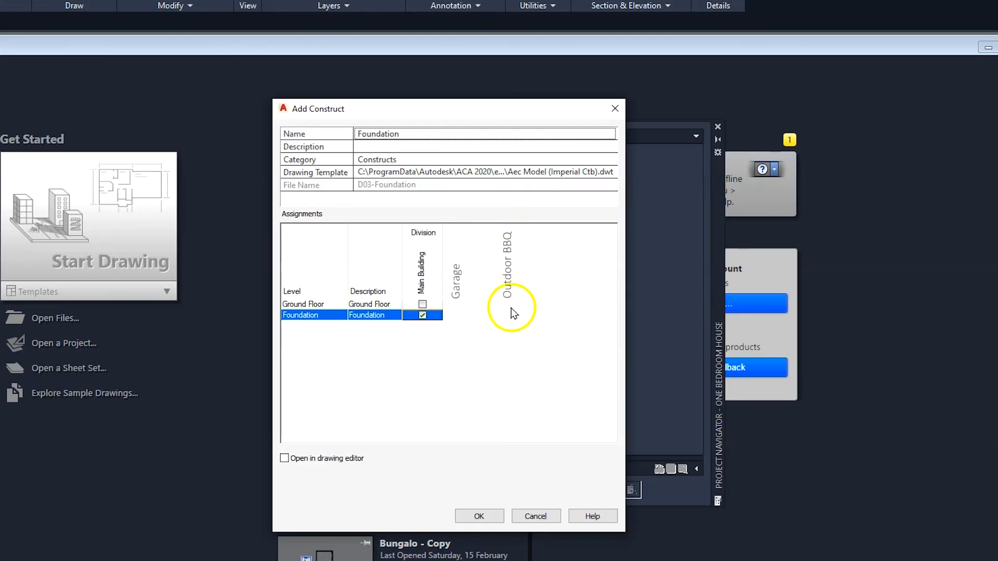
left_click(422, 315)
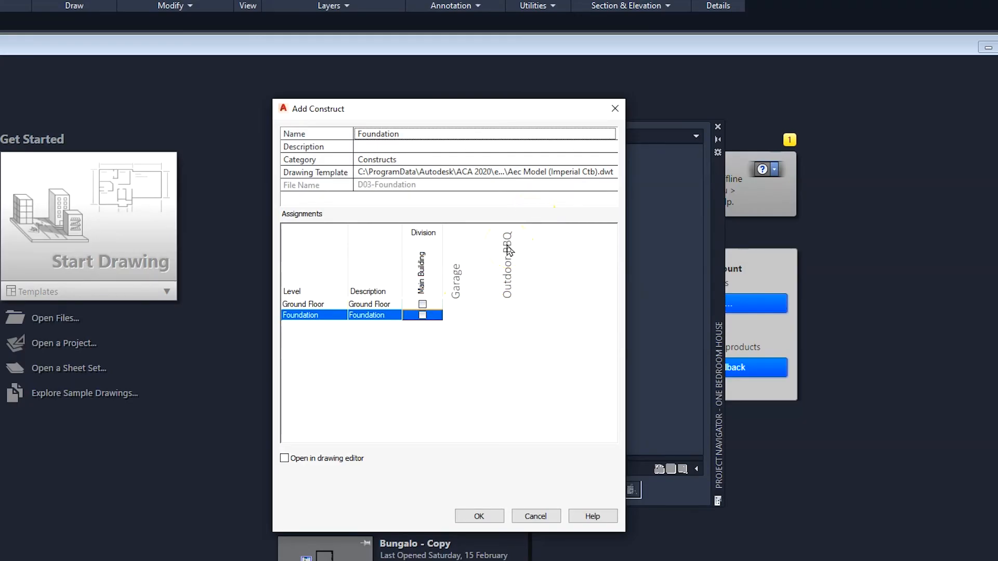
left_click(422, 315)
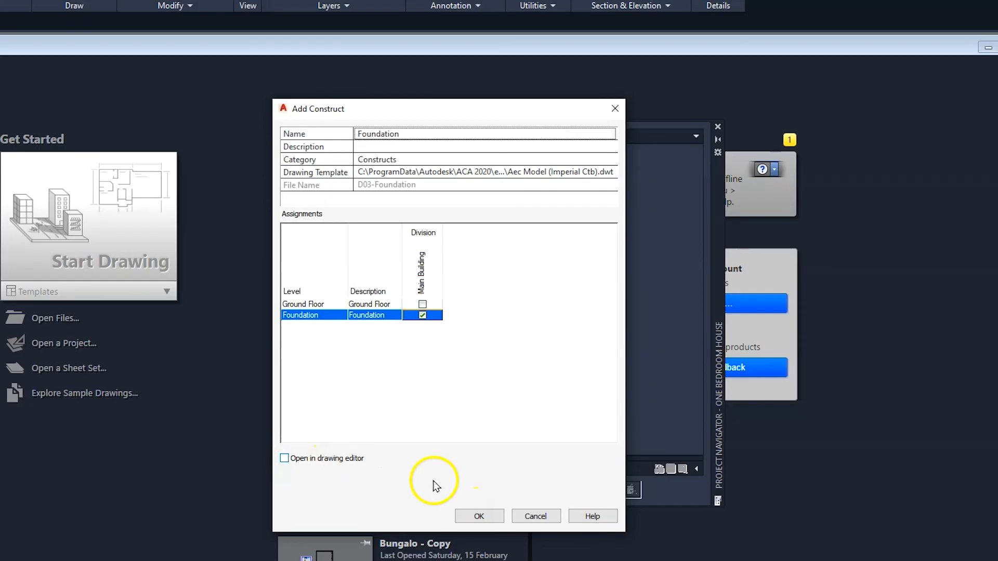
left_click(479, 517)
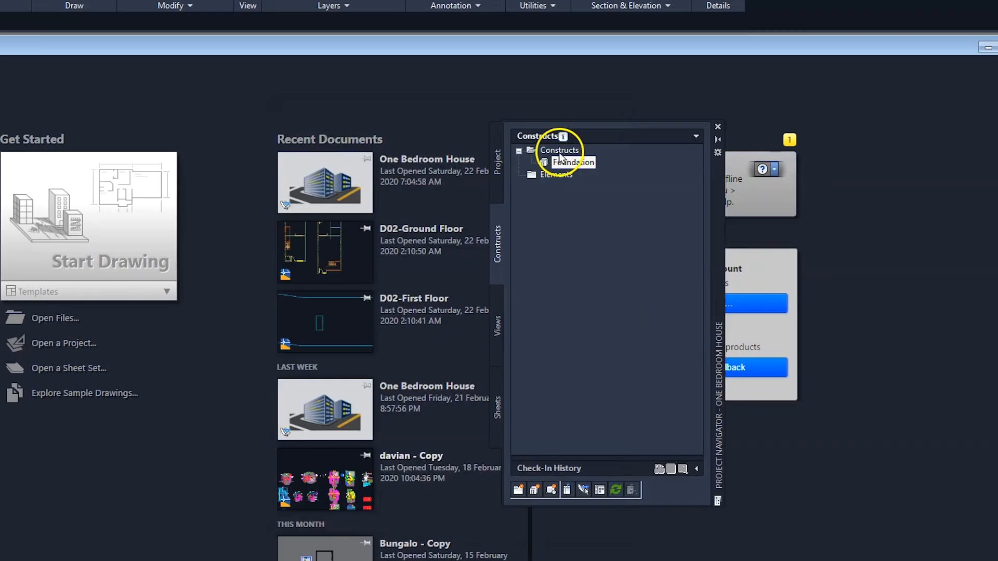
Step: Add a construct named Ground Floor, assign it to the Ground Floor level of Main Building, and create it opened in the drawing editor
right_click(560, 152)
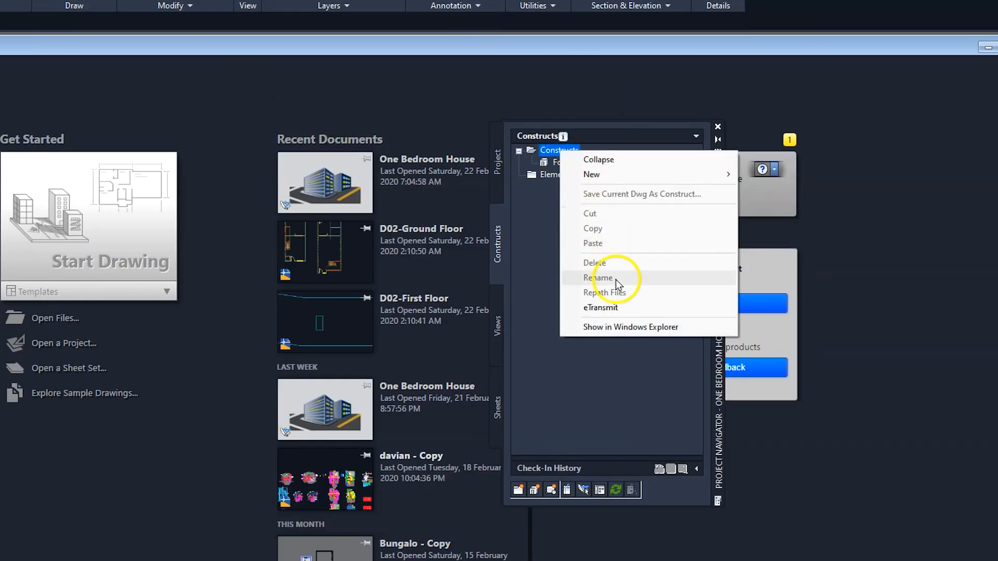
mouse_move(624, 175)
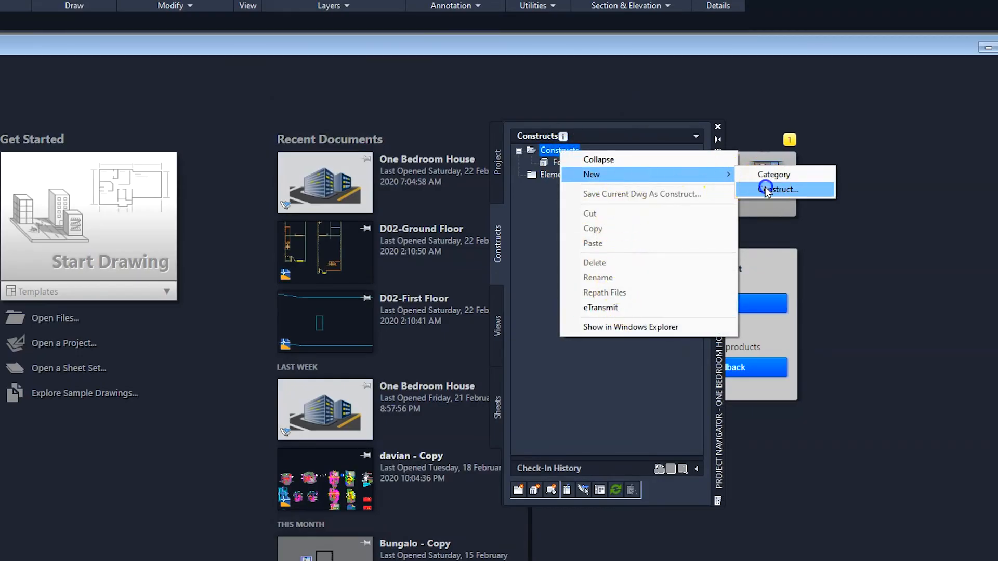
left_click(764, 189)
left_click(425, 134)
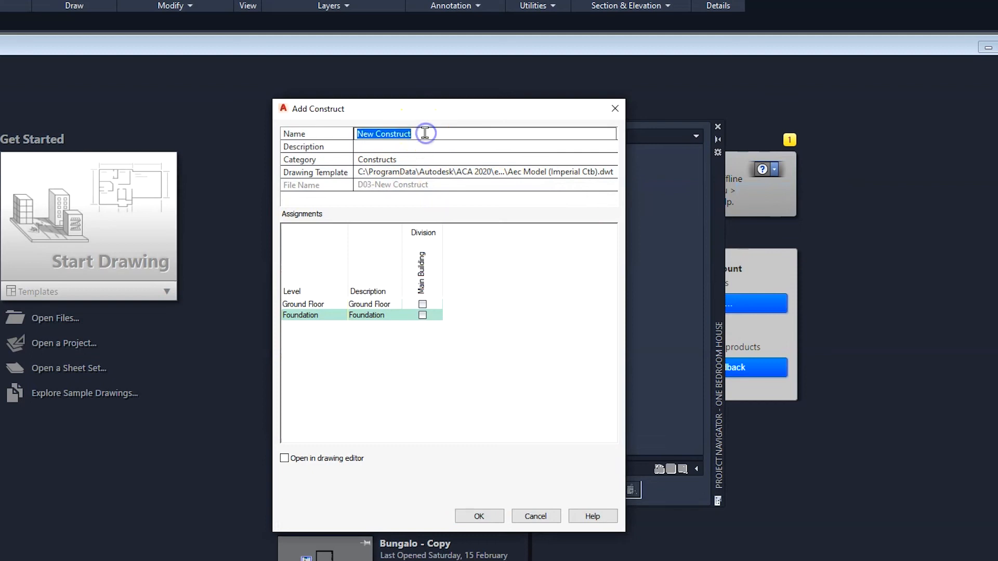
type("Ground Floor")
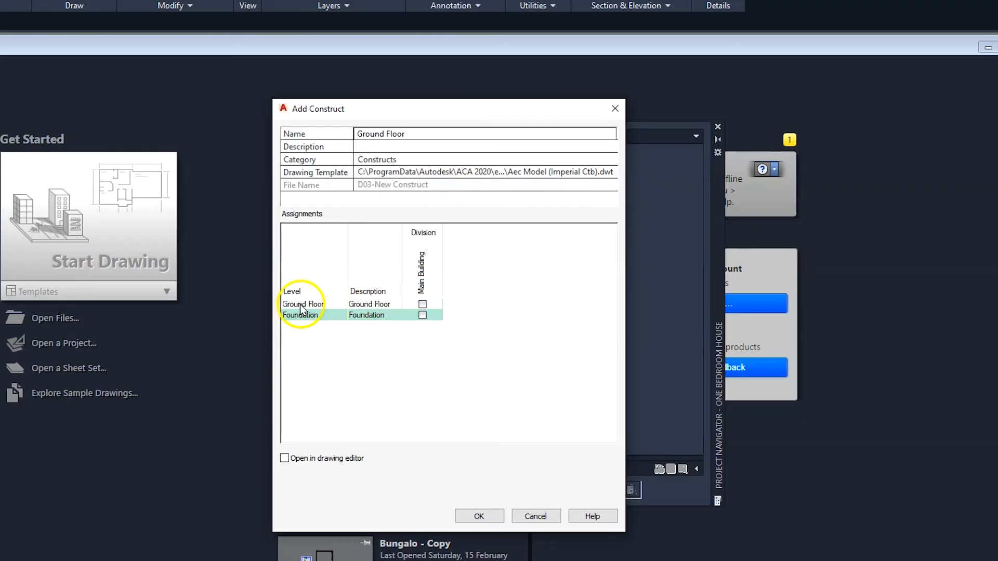
left_click(423, 305)
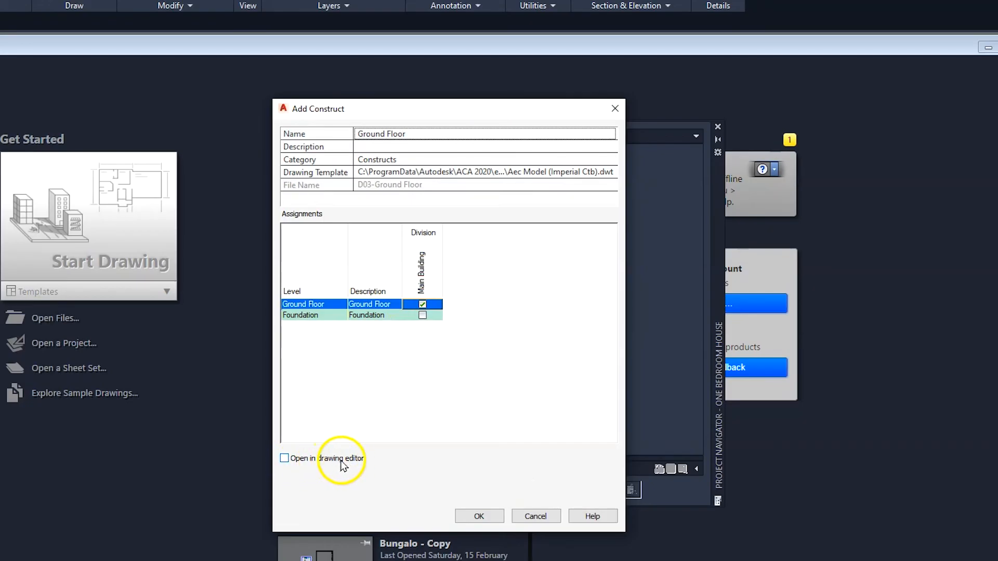
left_click(284, 459)
left_click(478, 516)
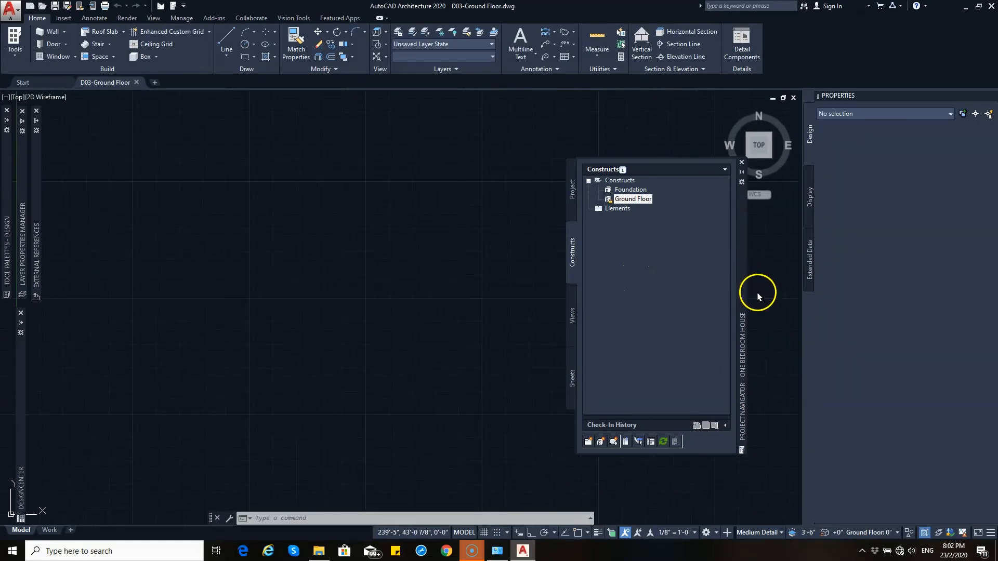
Step: Move the Project Navigator palette beside the Properties palette and bring the Ground Floor drawing's origin into view
left_click(741, 279)
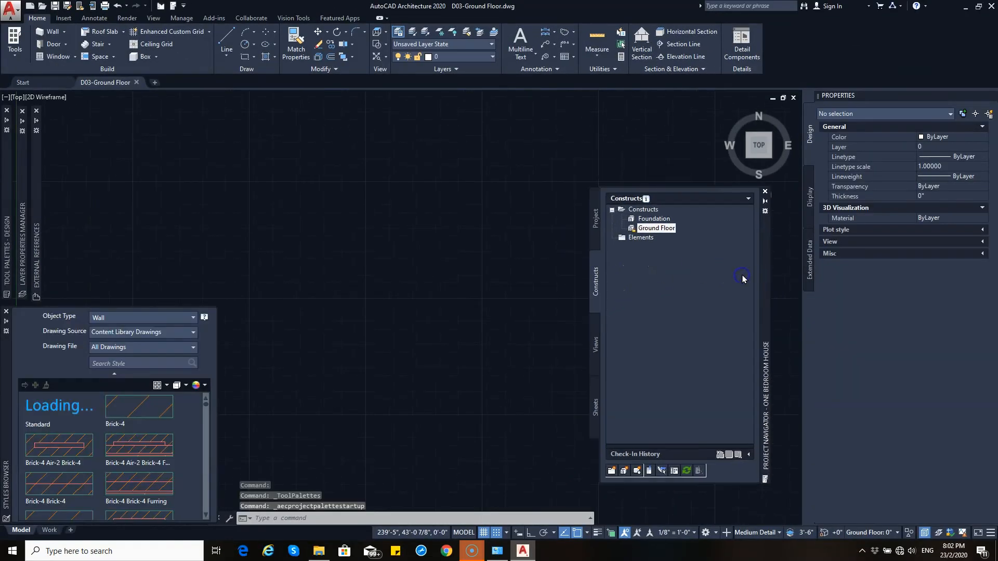
left_click_drag(763, 278, 781, 294)
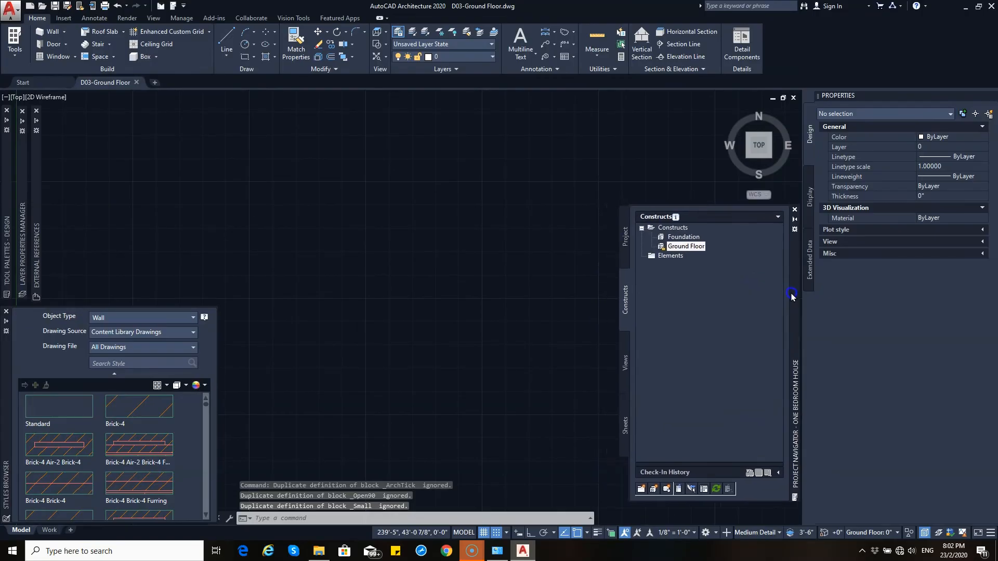
left_click(476, 215)
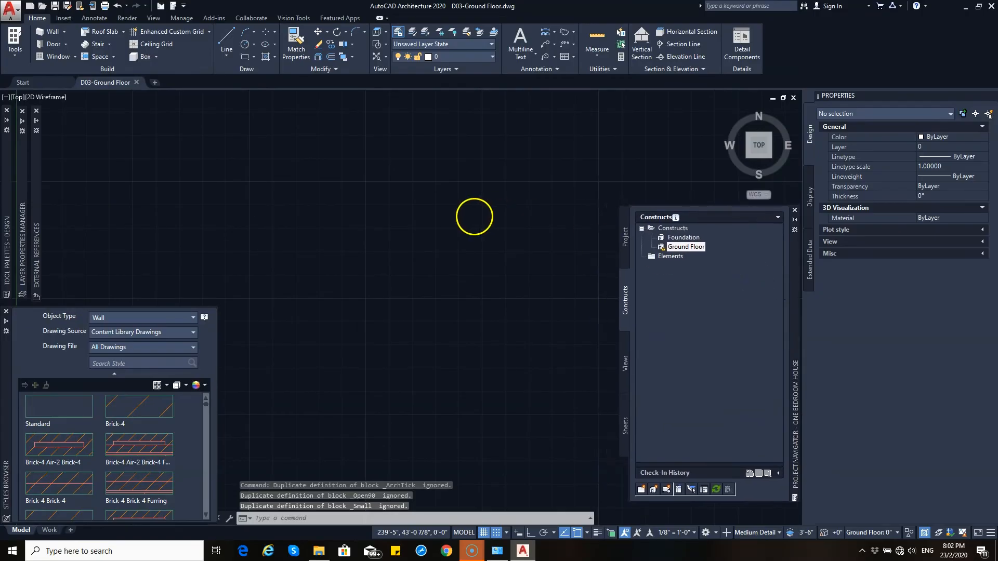
left_click(387, 189)
mouse_move(115, 83)
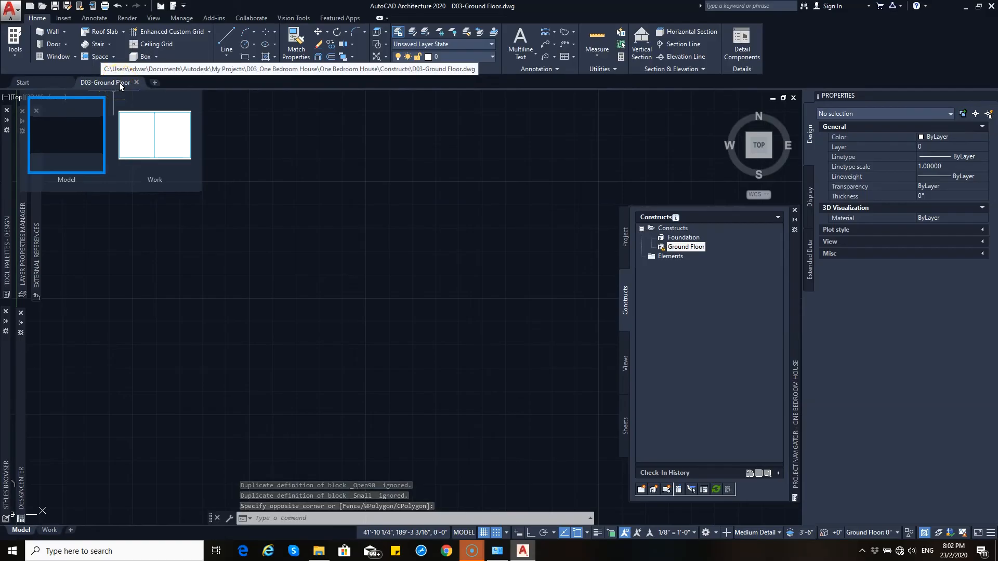
scroll(353, 295, "down", 4)
middle_click_drag(353, 295, 385, 221)
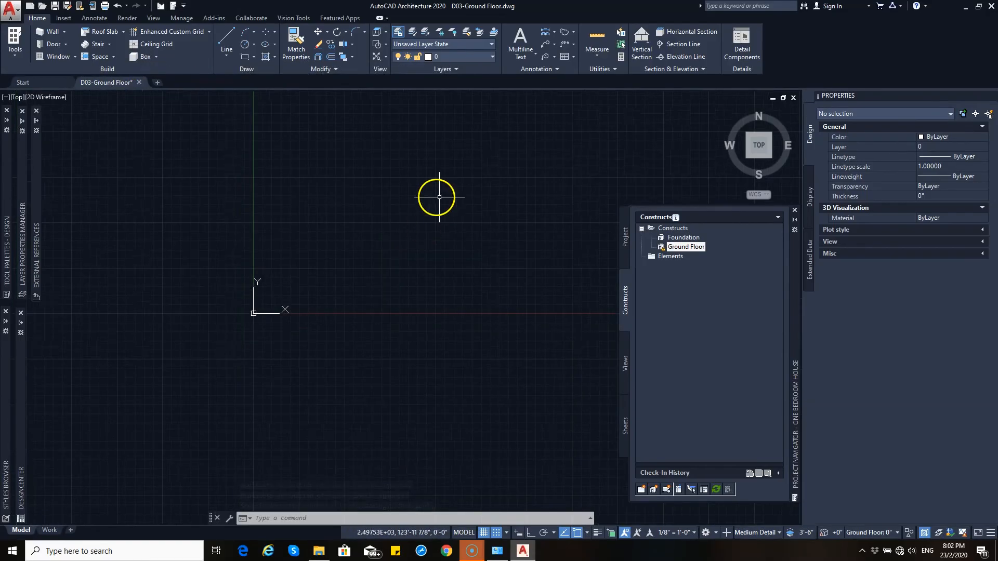
middle_click_drag(351, 201, 311, 290)
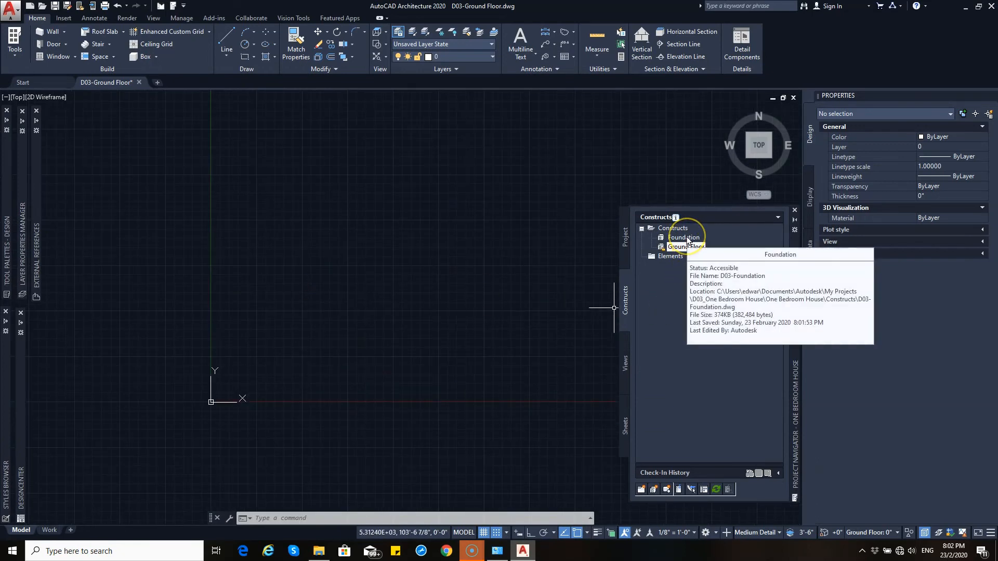
Step: Open the Foundation construct drawing and switch between it and the Ground Floor drawing to compare them
double_click(688, 241)
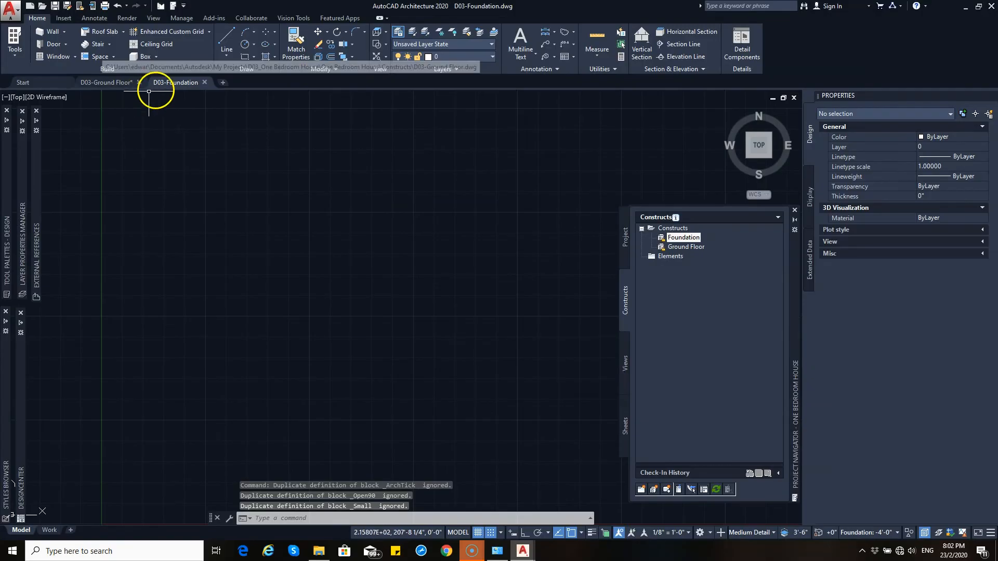
mouse_move(104, 83)
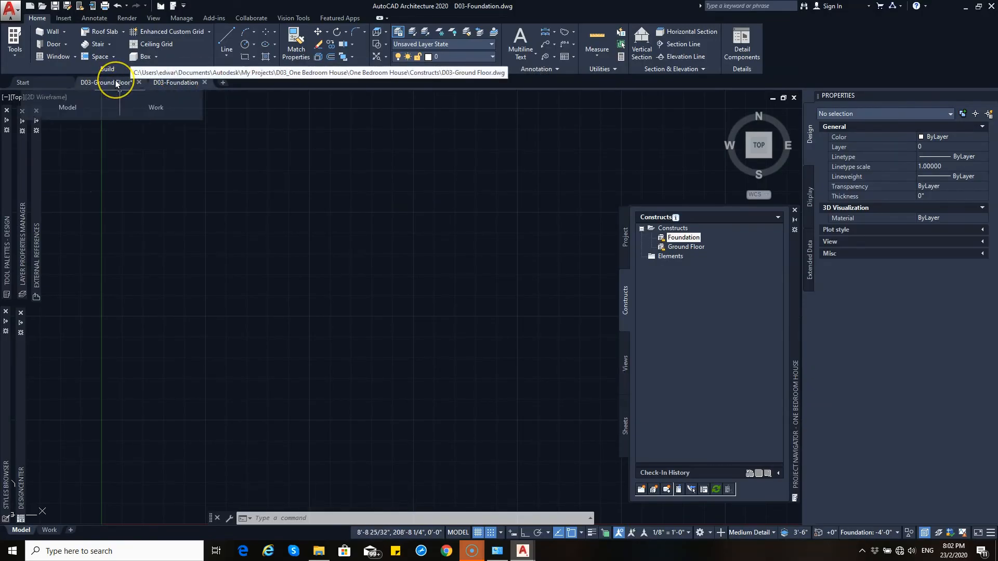
left_click(626, 360)
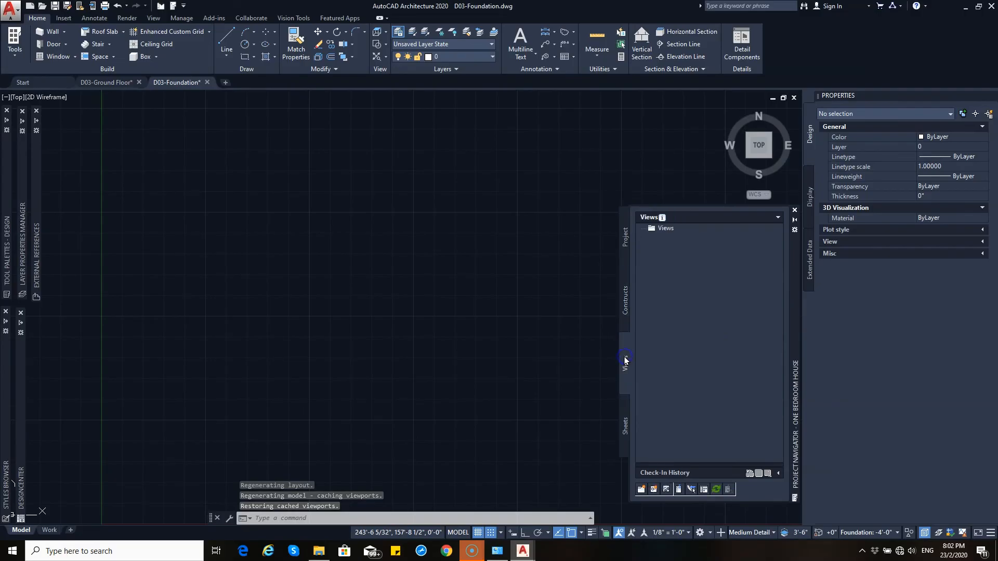
left_click(107, 81)
mouse_move(158, 83)
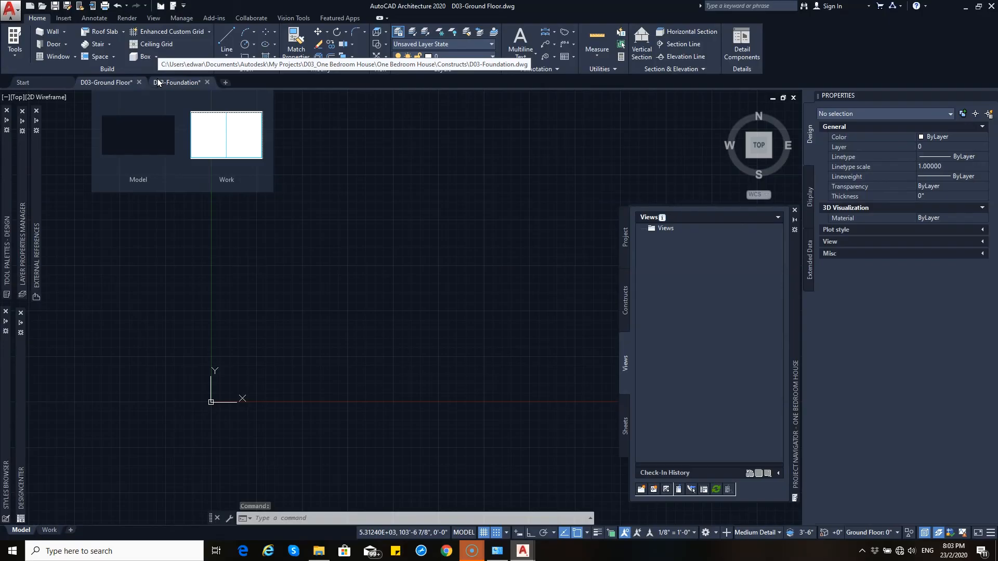
left_click(159, 83)
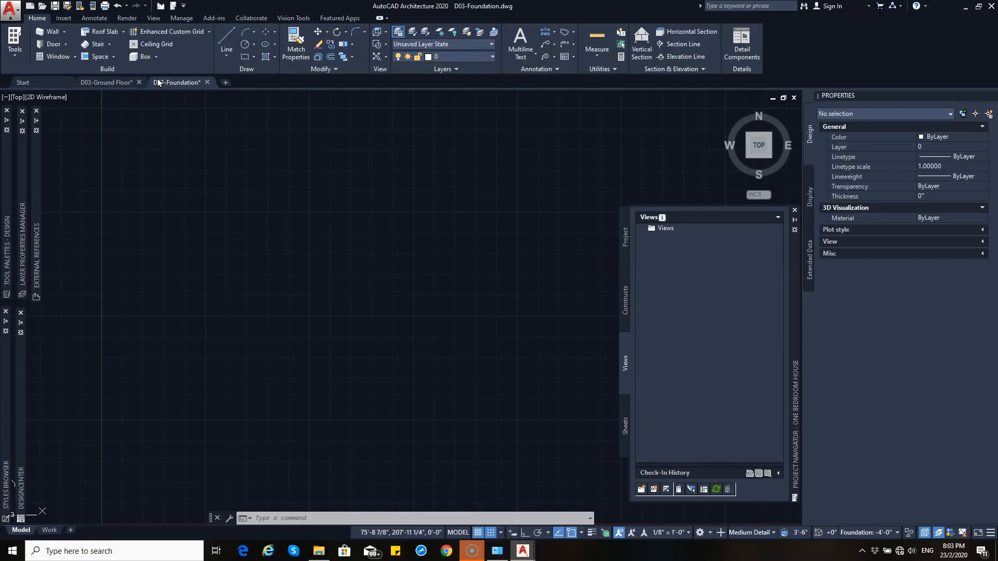
Step: Close the Foundation and Ground Floor drawings without saving changes
left_click(207, 82)
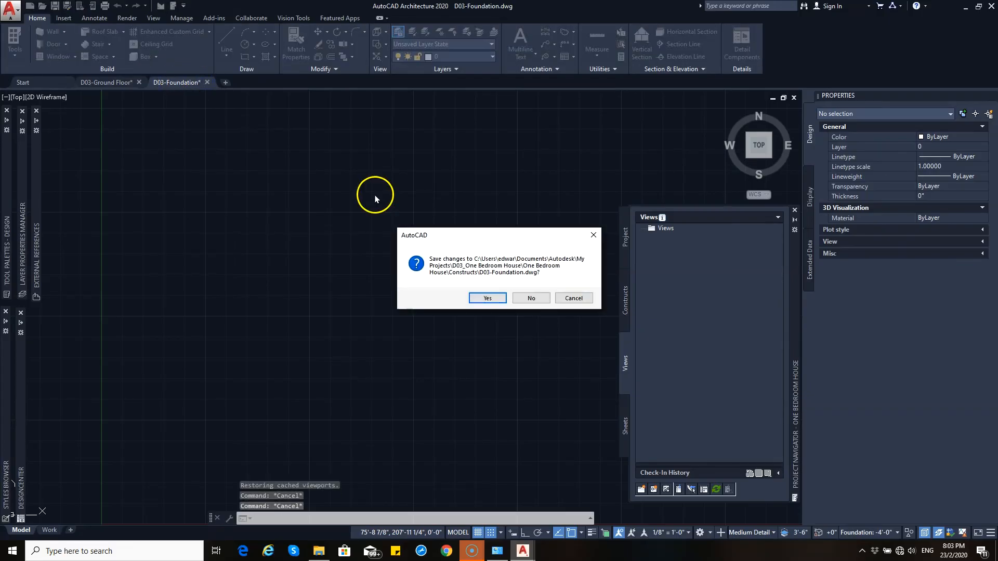
left_click(531, 298)
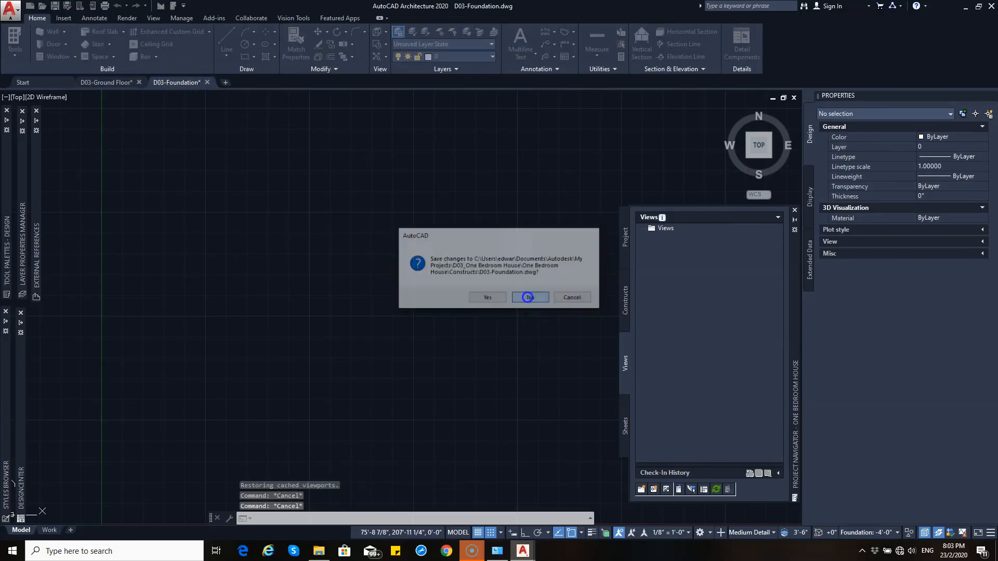
left_click(140, 82)
left_click(516, 298)
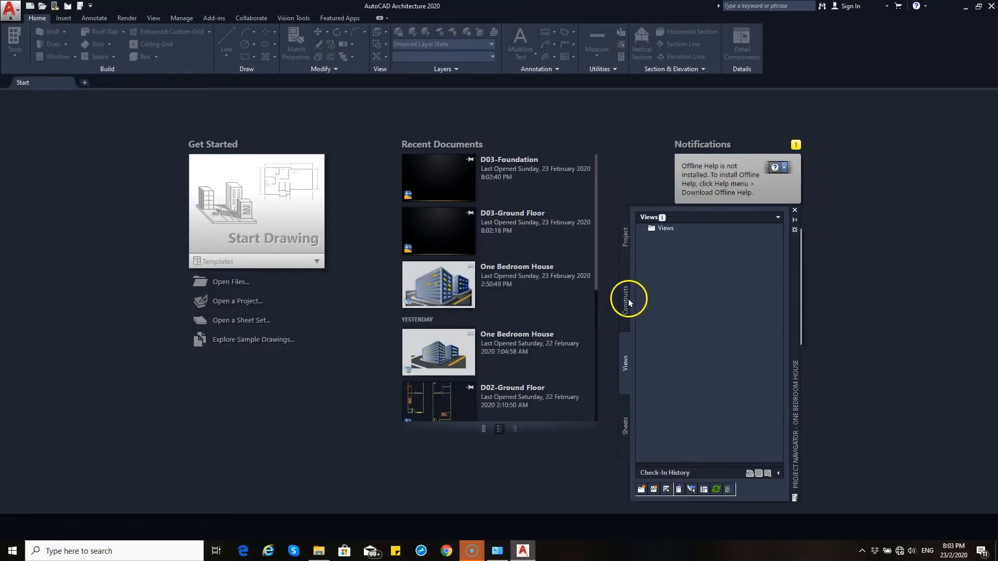
Step: Add a new element named Grid Lines to the project's Elements category
left_click(626, 300)
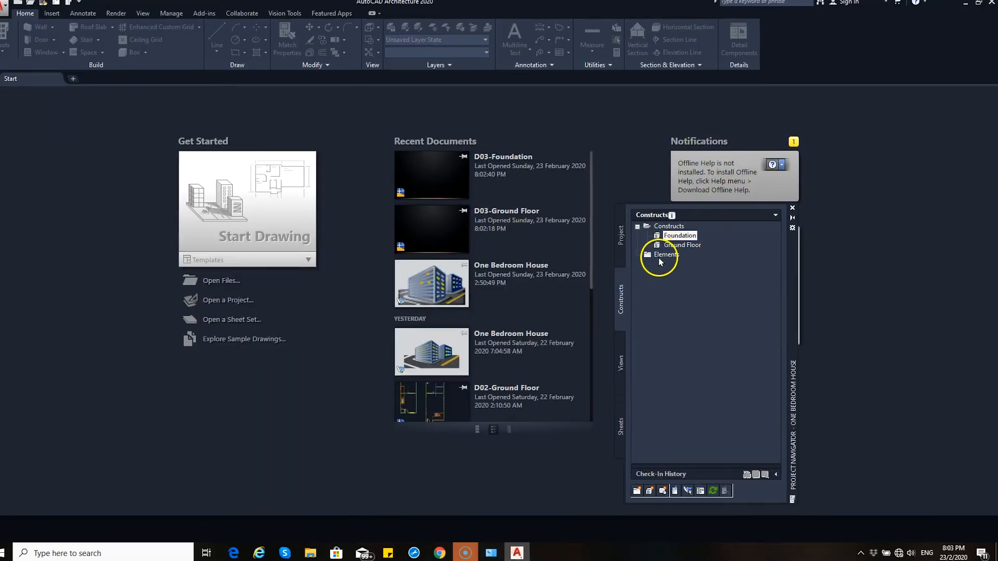
left_click(663, 255)
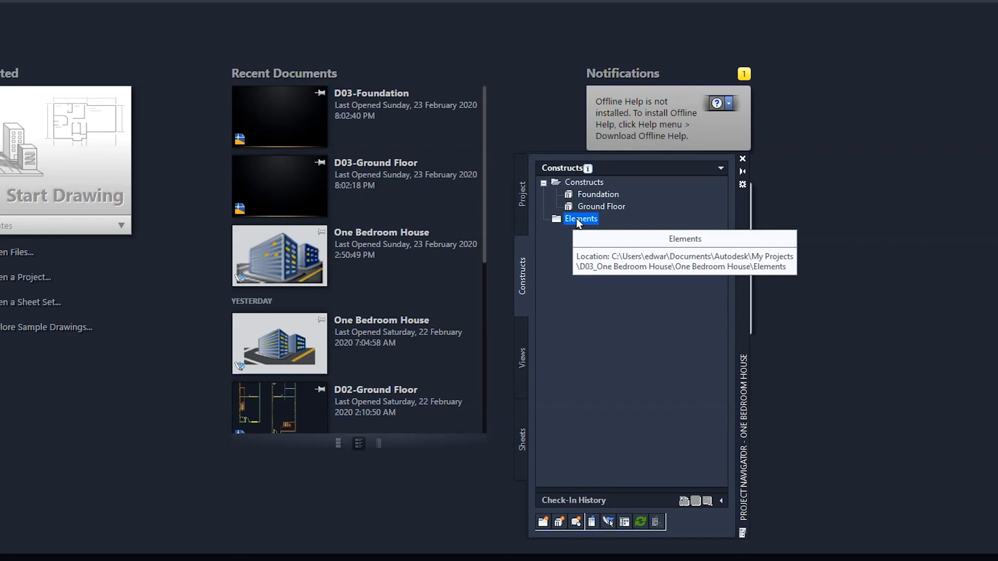
right_click(578, 222)
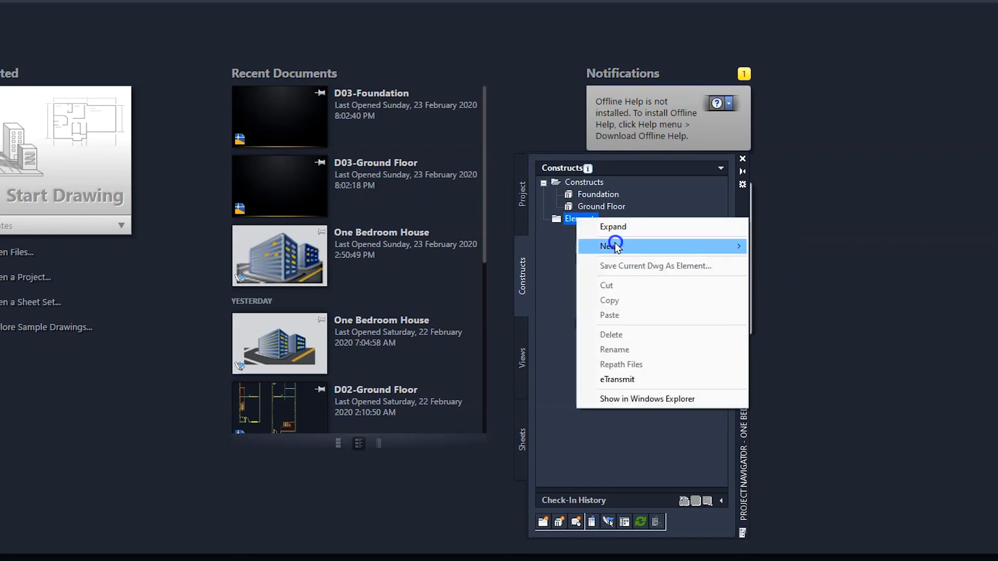
mouse_move(613, 246)
left_click(761, 261)
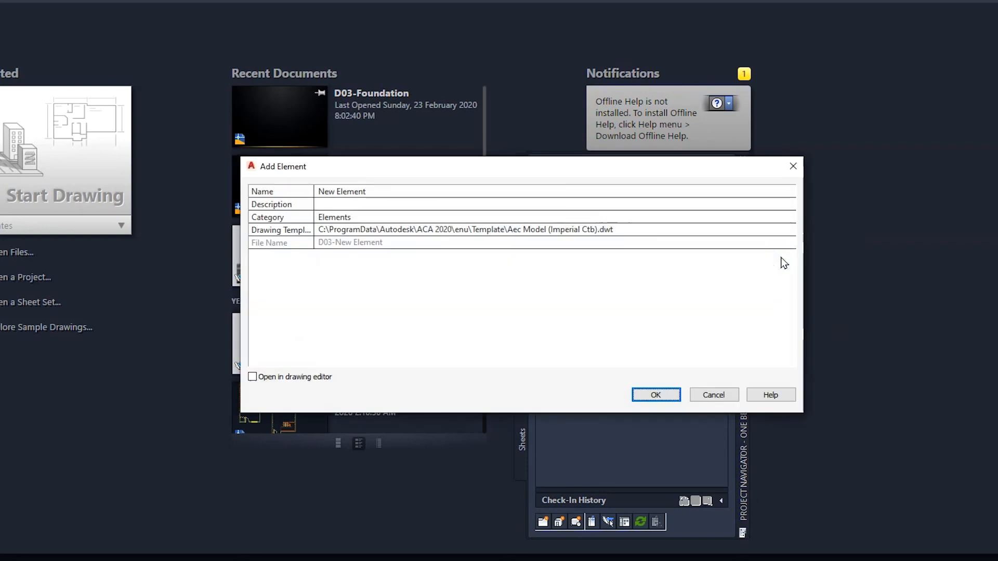
left_click(396, 192)
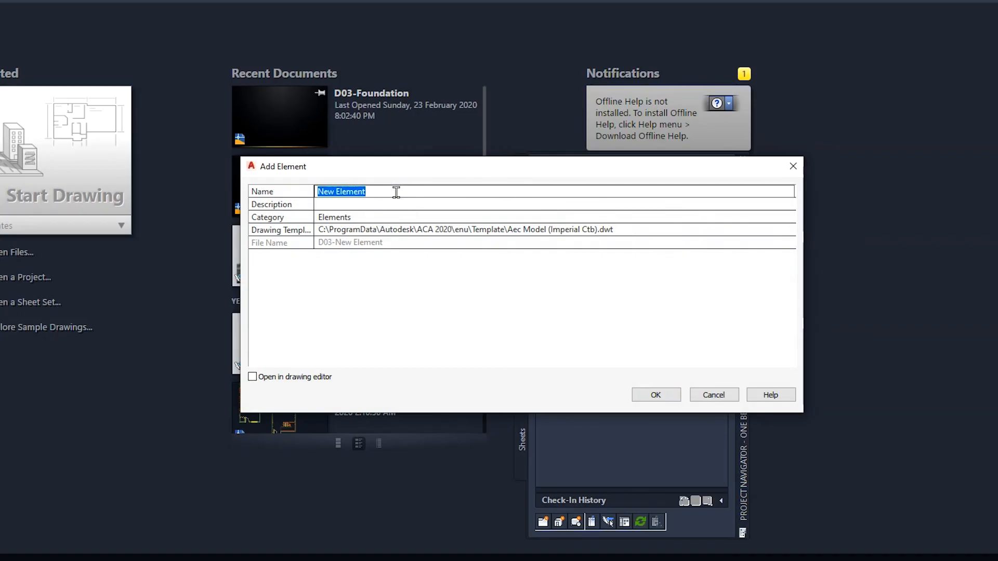
type("Fri")
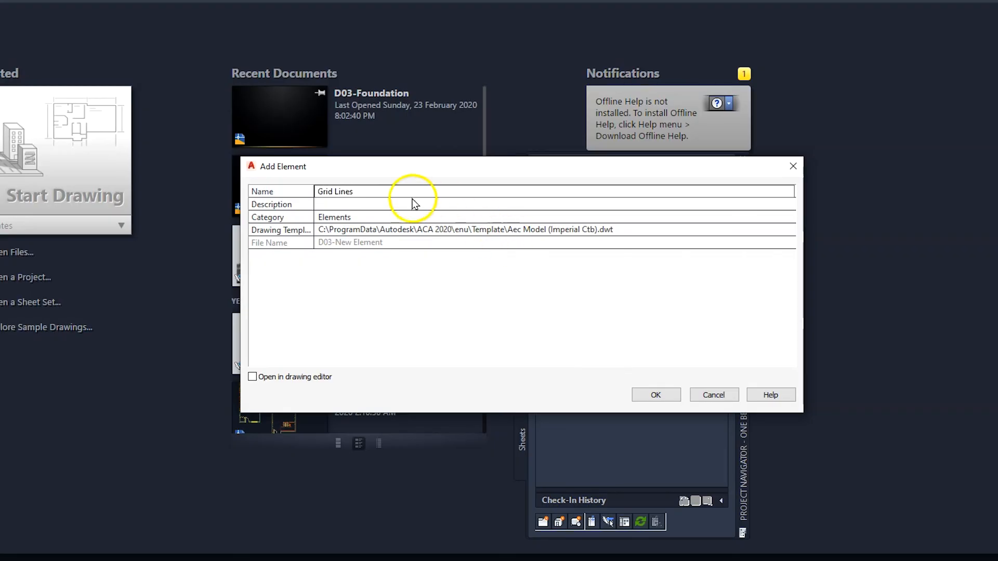
left_click(656, 396)
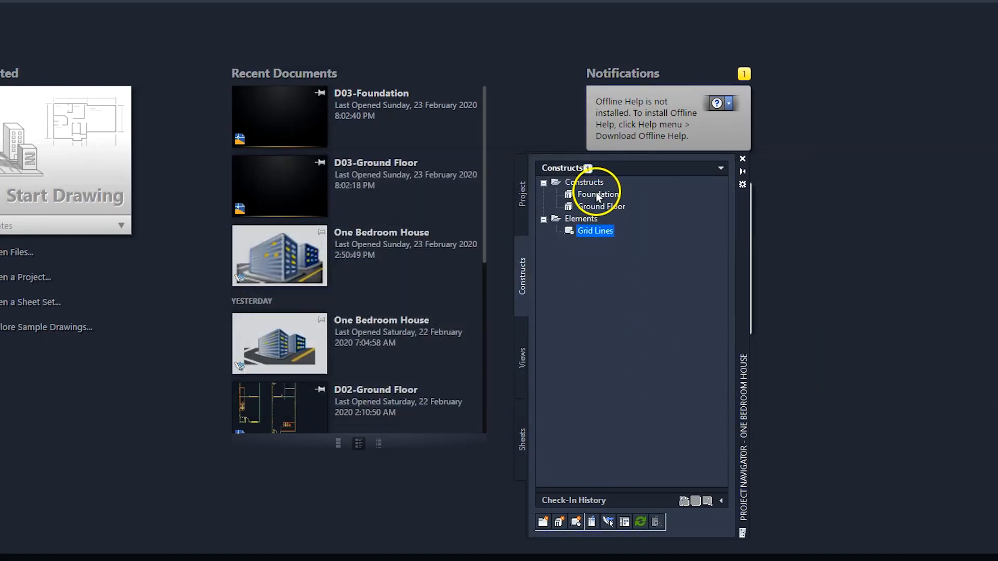
Step: Add a second element named Property Boundary to the Elements category
right_click(581, 219)
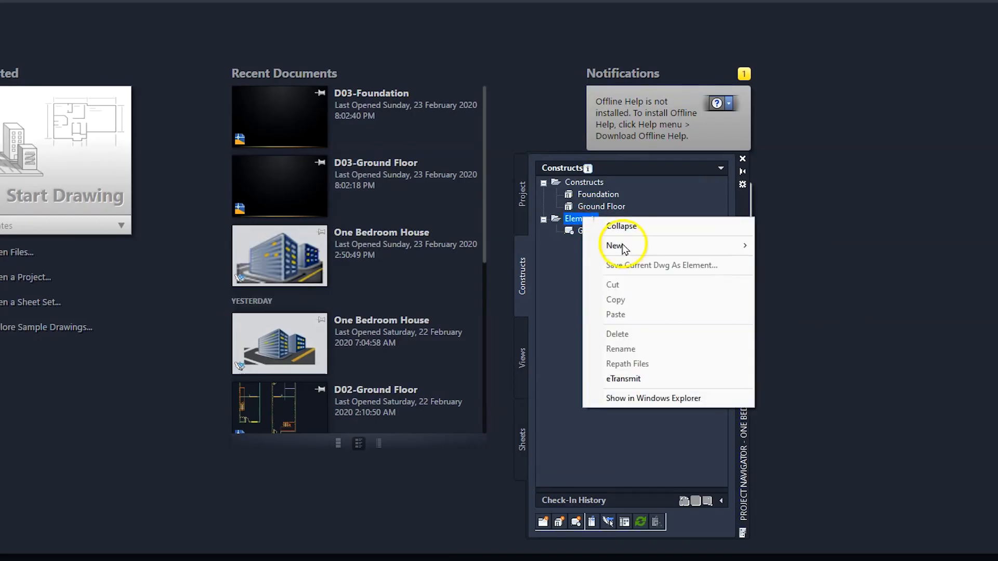
mouse_move(649, 245)
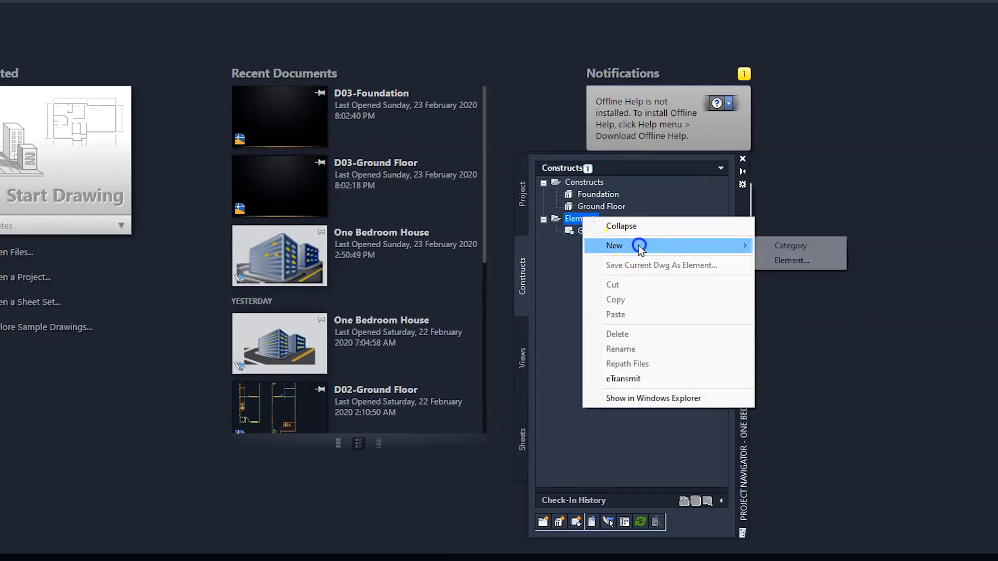
left_click(784, 261)
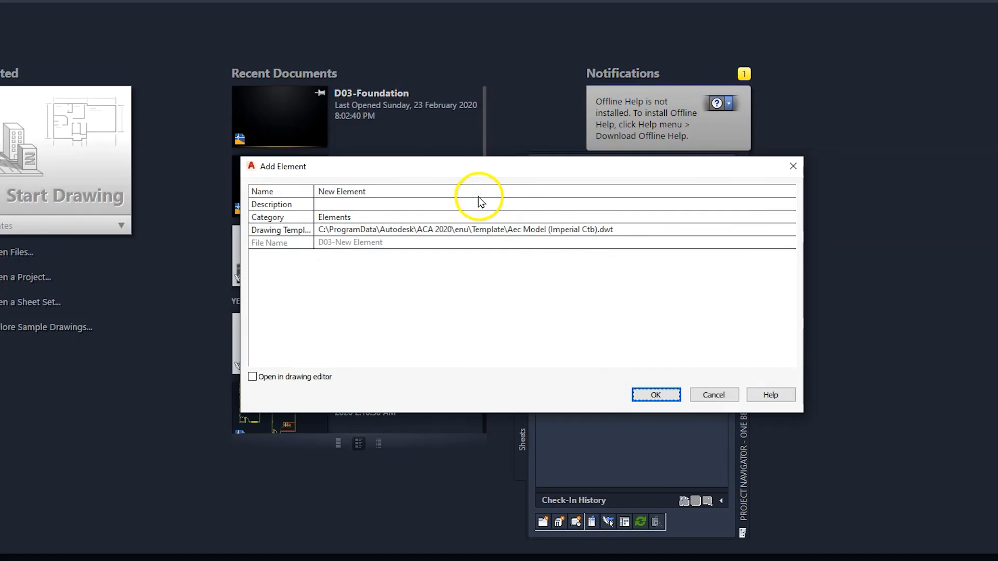
type("Property Boundary")
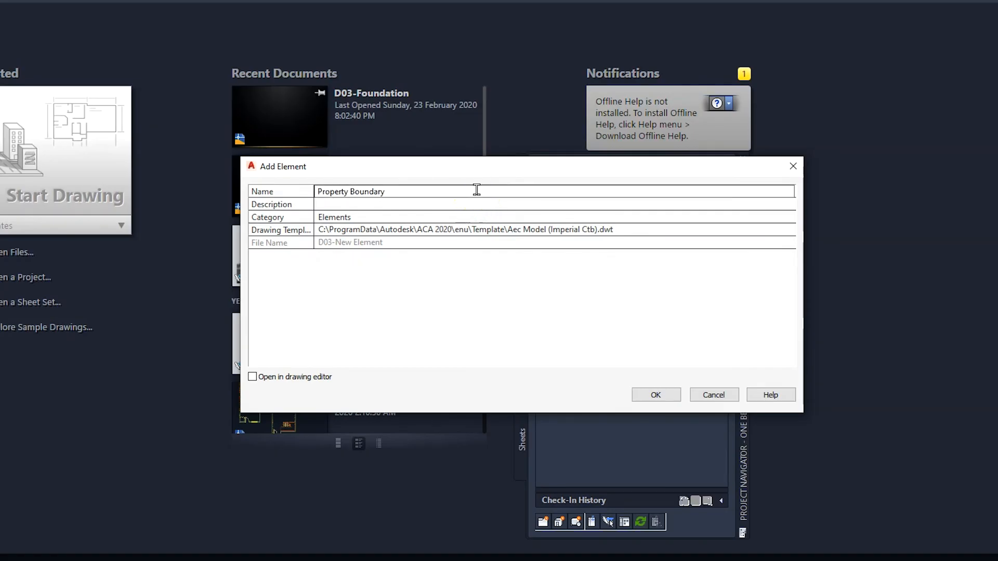
left_click(655, 394)
Step: Examine the project's elements and constructs, checking the file details of Foundation, Ground Floor and Grid Lines
left_click(608, 242)
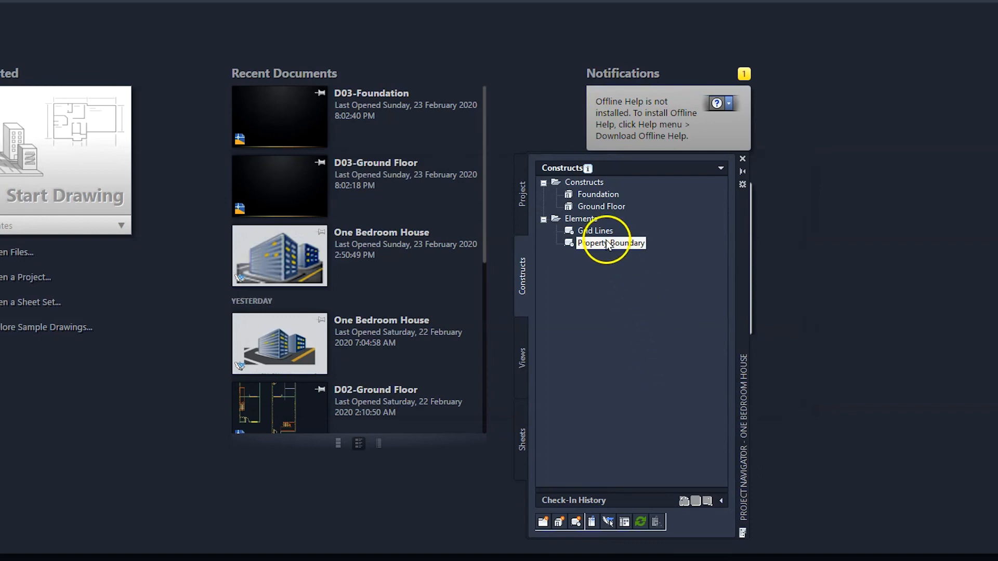
left_click(593, 230)
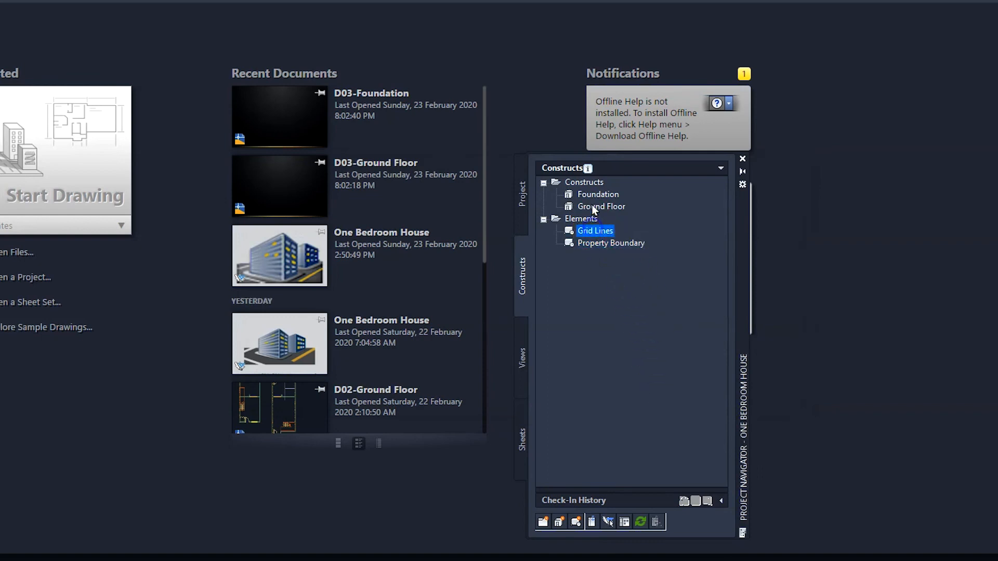
left_click(592, 195)
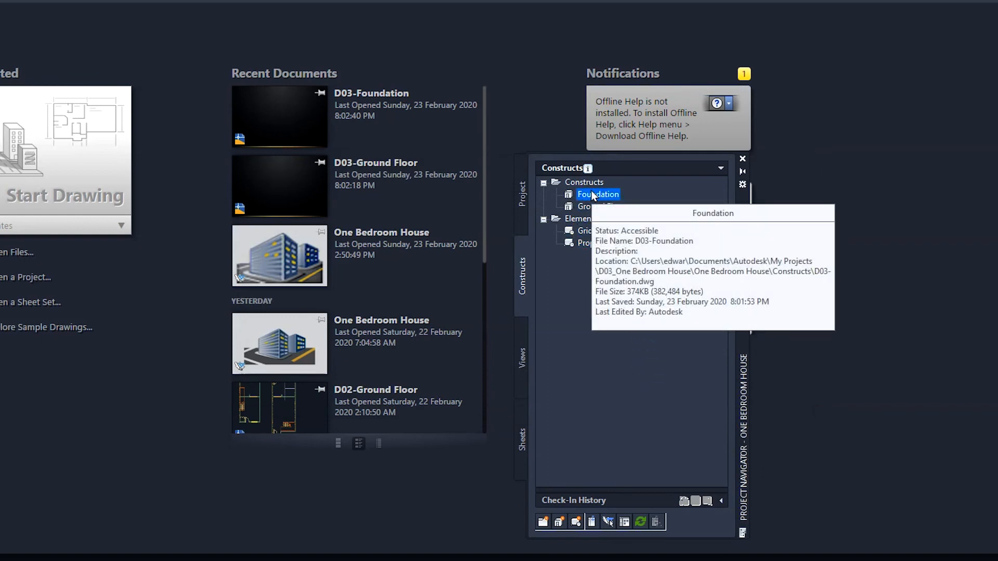
left_click(617, 300)
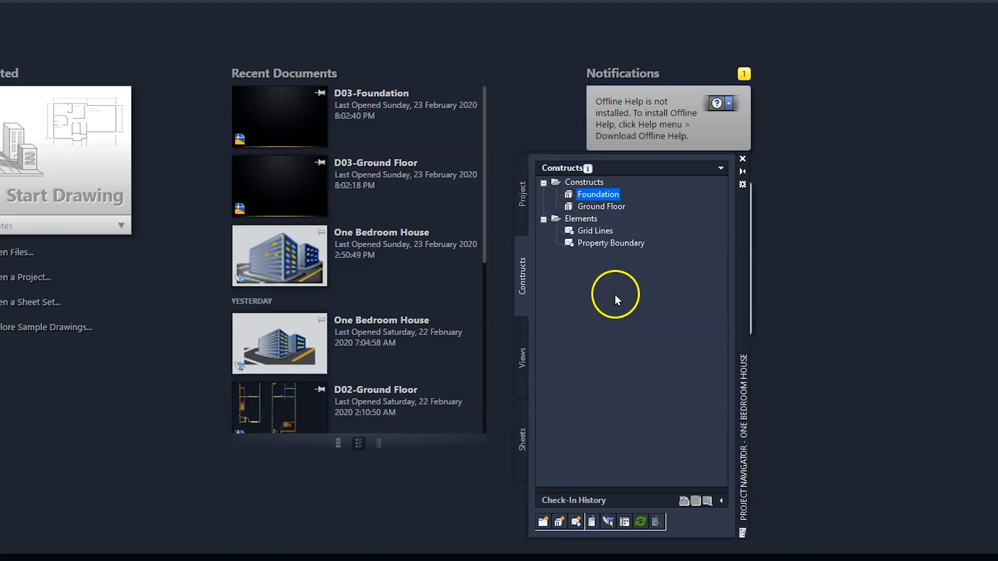
left_click(604, 208)
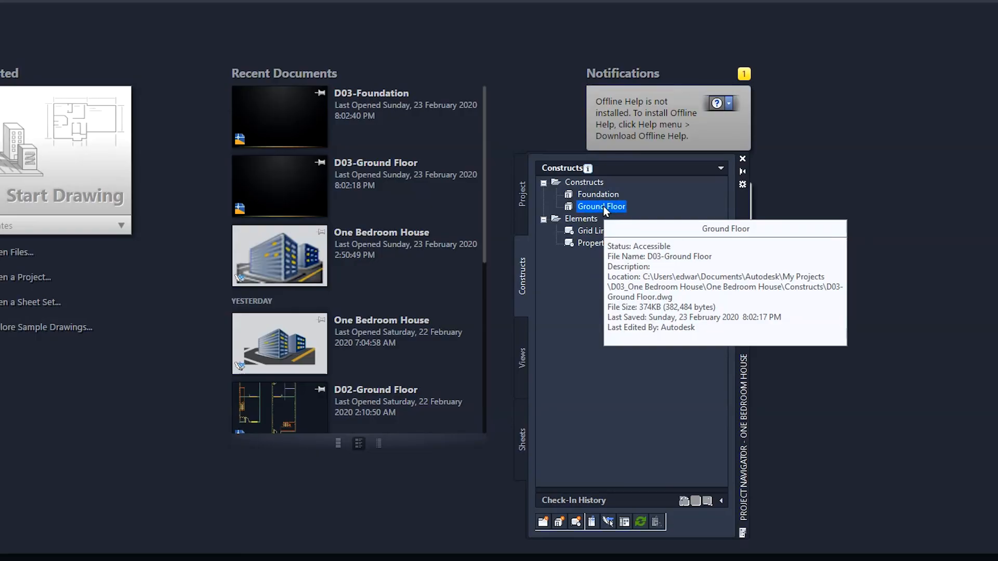
left_click(648, 208)
left_click(596, 231)
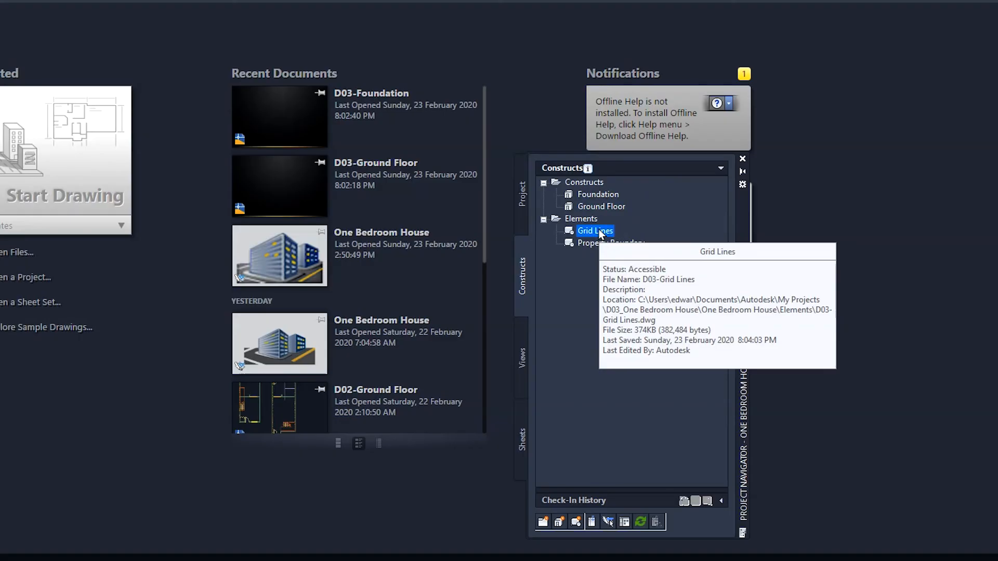
left_click(595, 231)
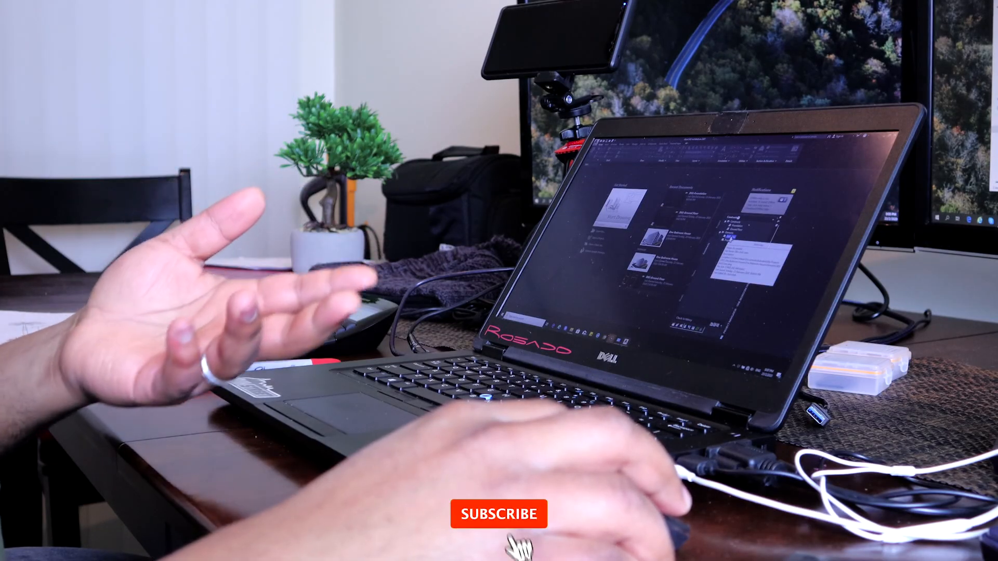